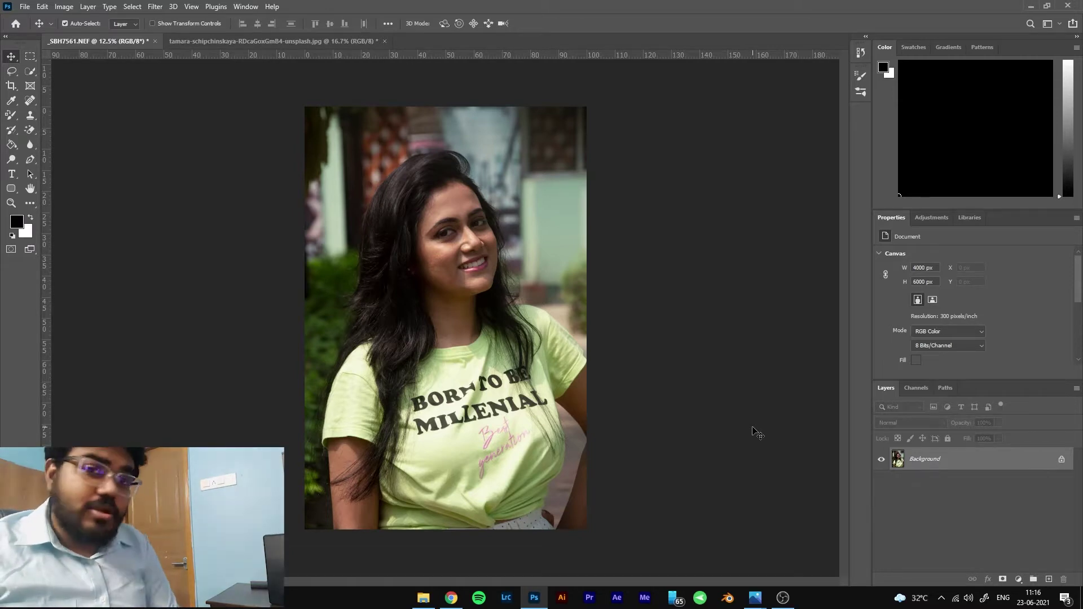
- Duplicate the background layer and convert the copy to a smart object
key(ctrl+j)
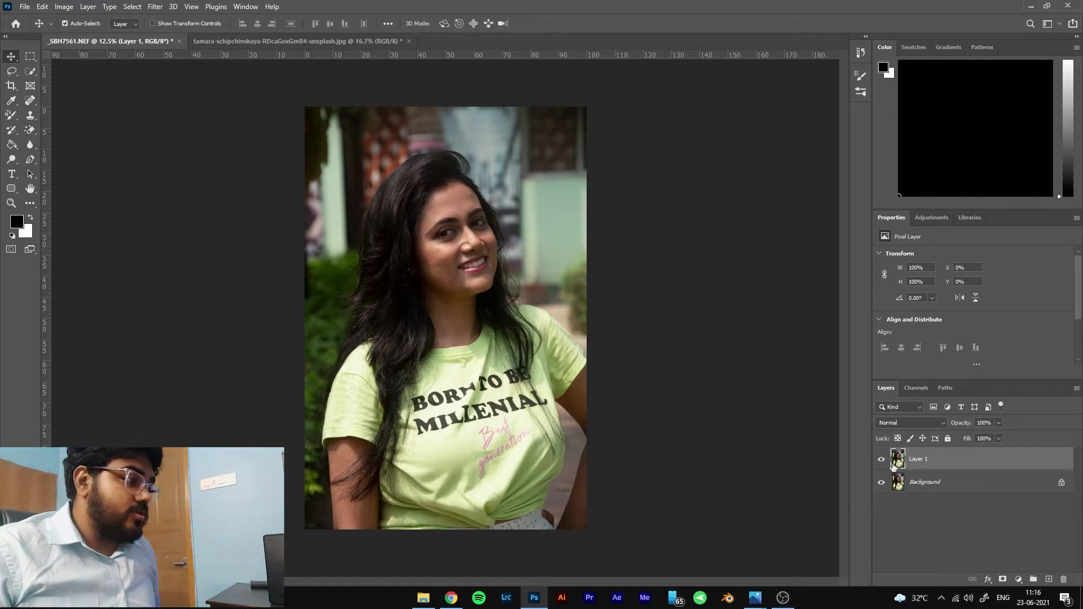
right_click(912, 460)
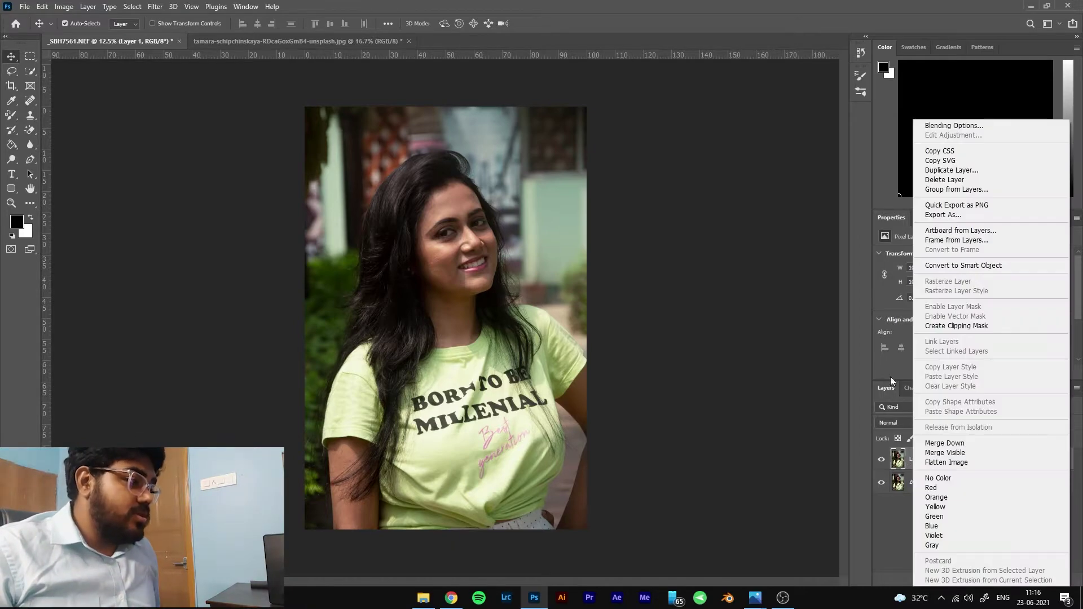
click(890, 547)
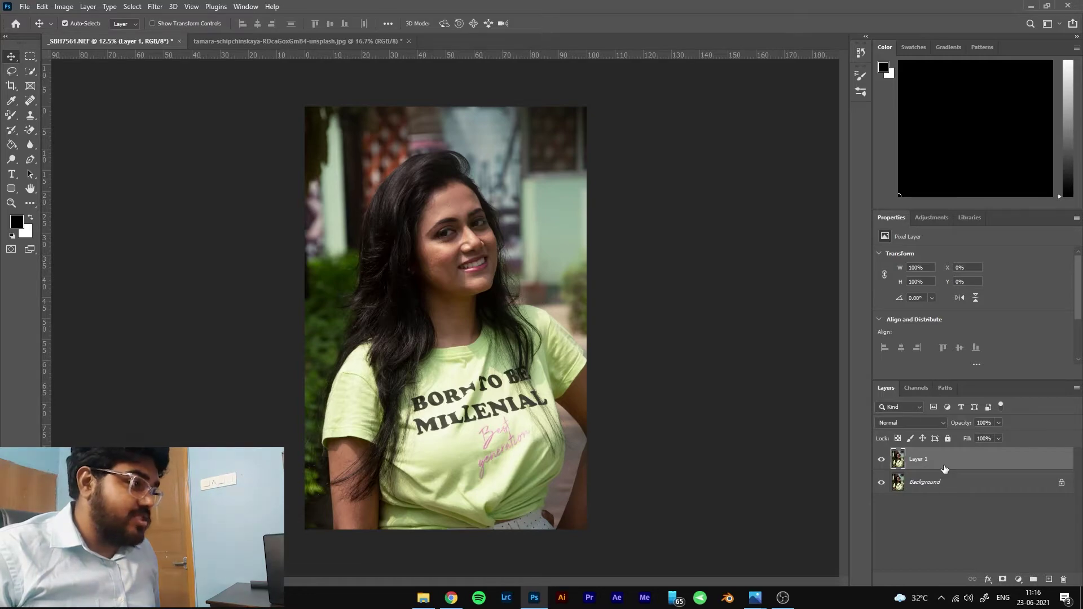
right_click(946, 468)
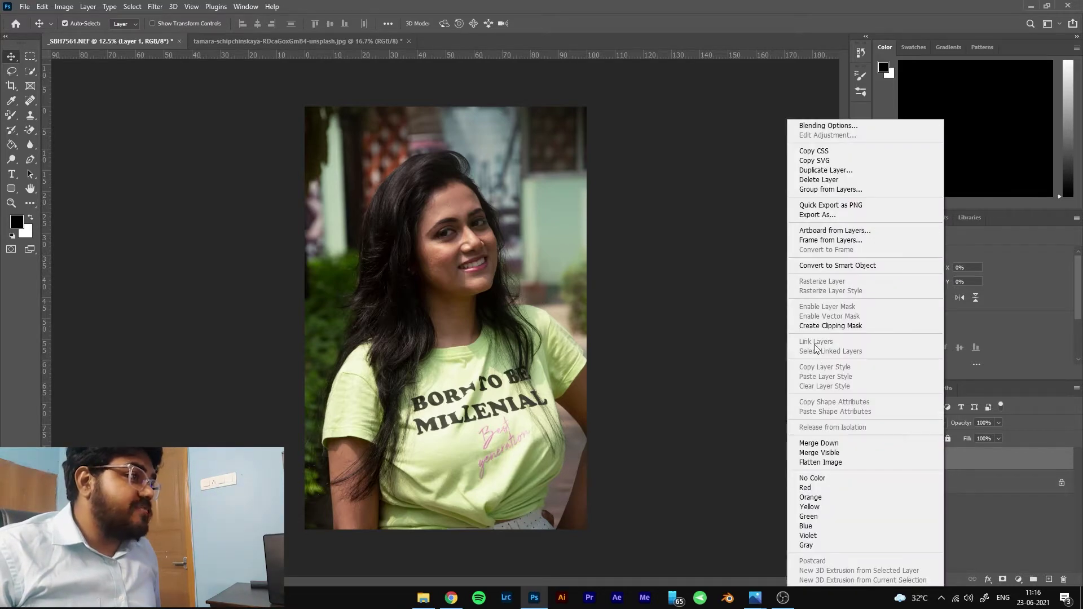
click(815, 272)
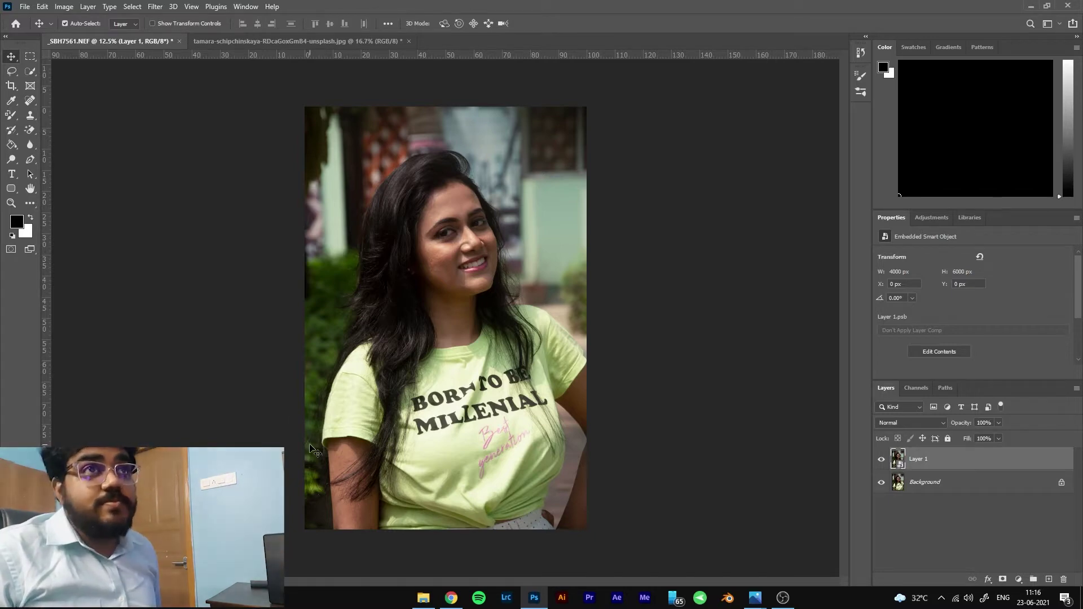
- Start the Camera Raw Filter on the duplicated layer and show its Color Grading controls
click(131, 8)
click(150, 7)
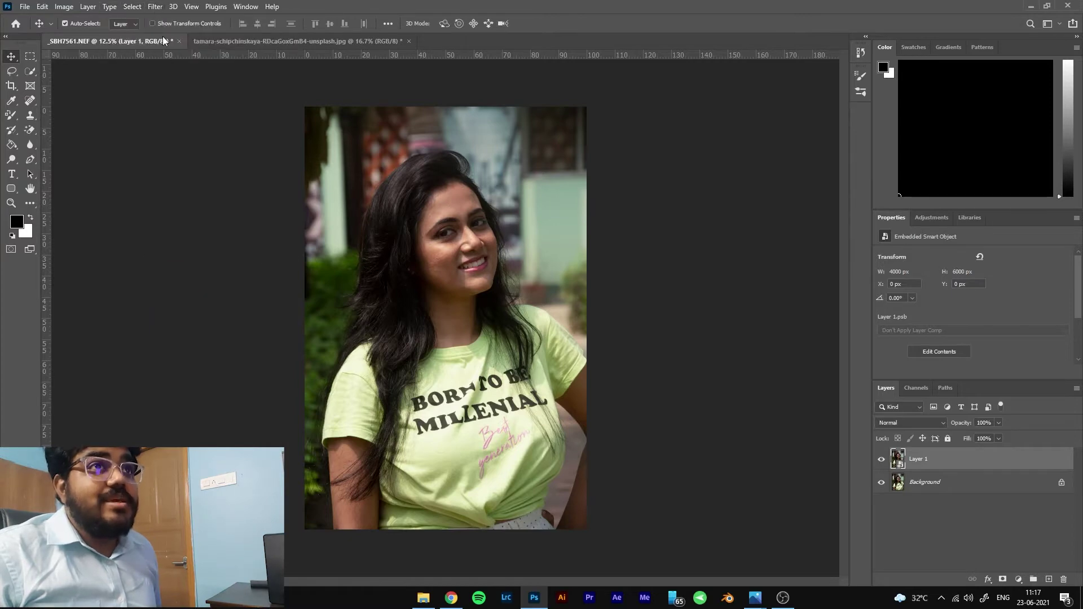
click(153, 6)
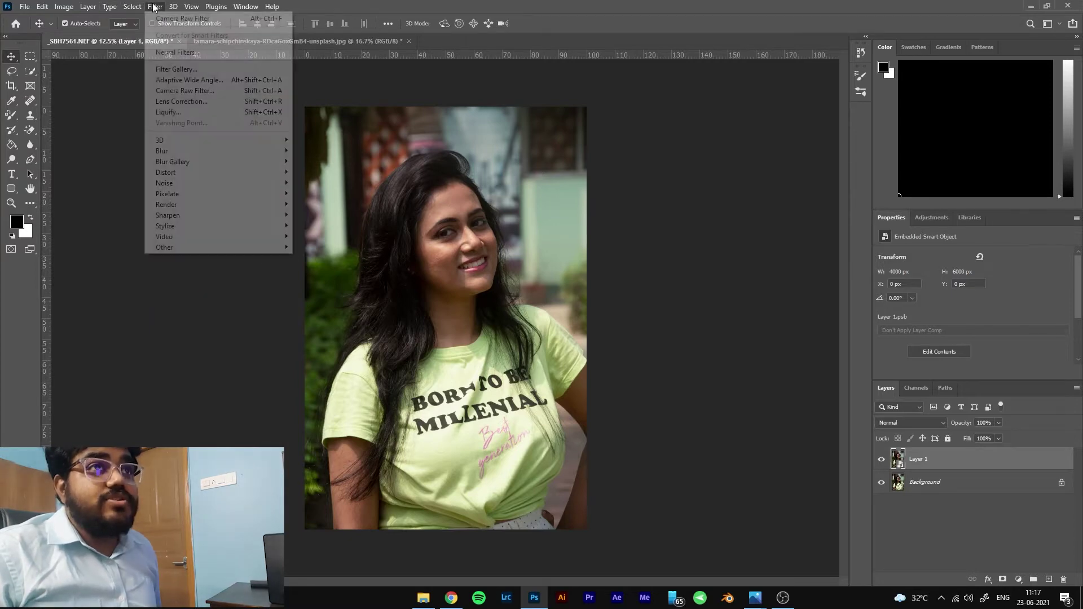
click(176, 92)
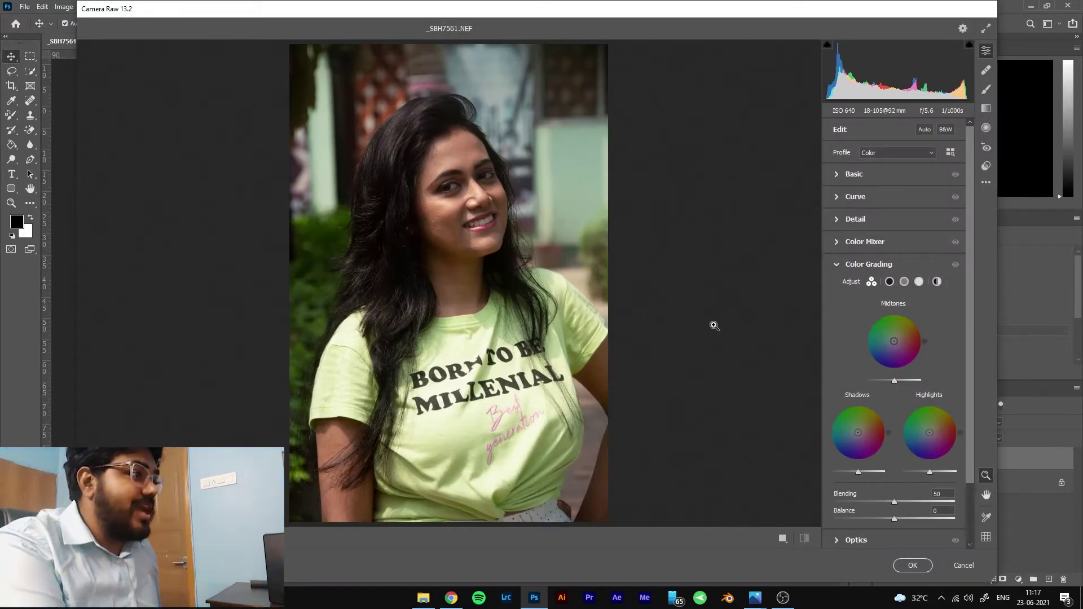
click(837, 266)
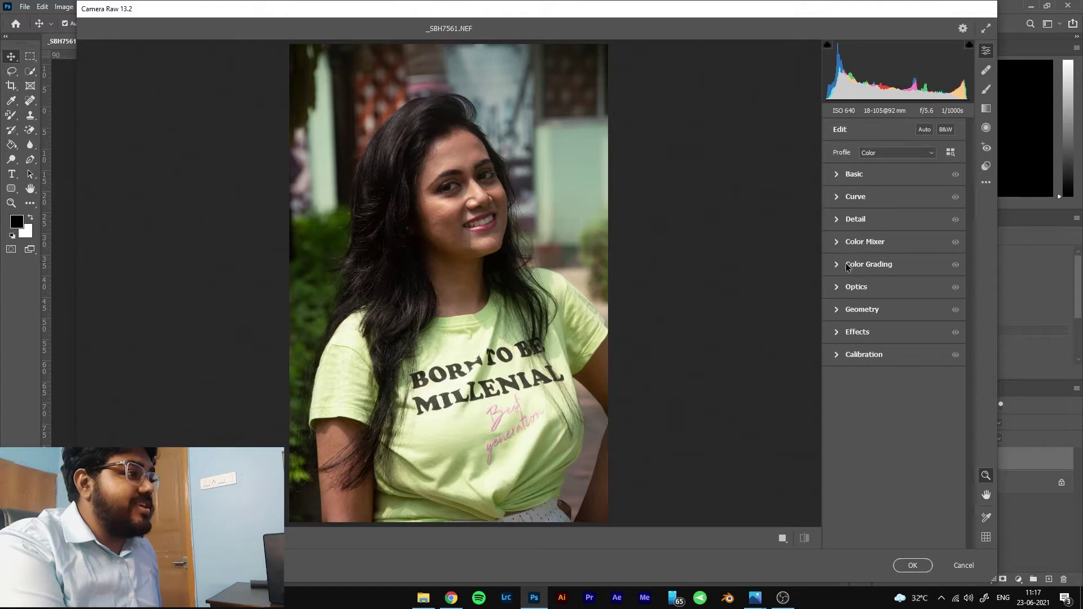
click(837, 264)
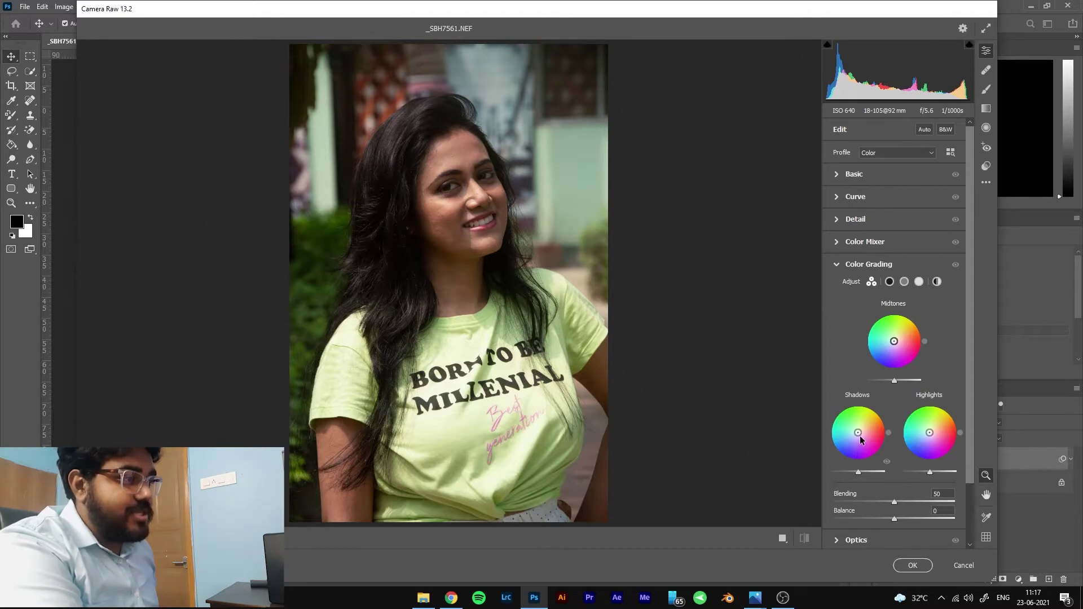
- Tint the shadows teal with hue 172, saturation 100, luminance +24, and the highlights yellow with hue 58, luminance -26
drag(858, 433, 837, 429)
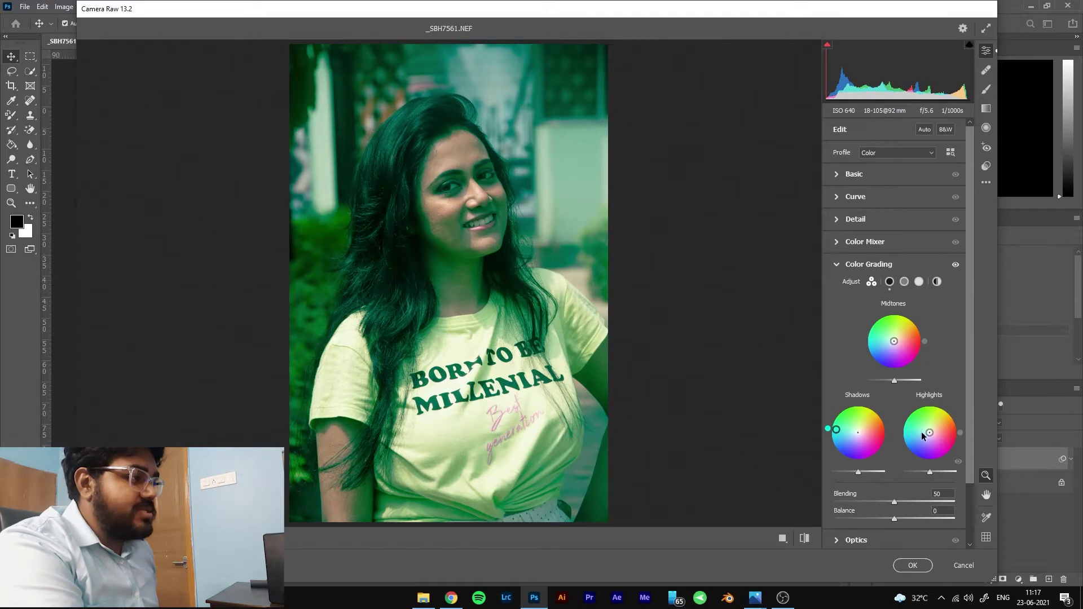
drag(930, 433, 943, 417)
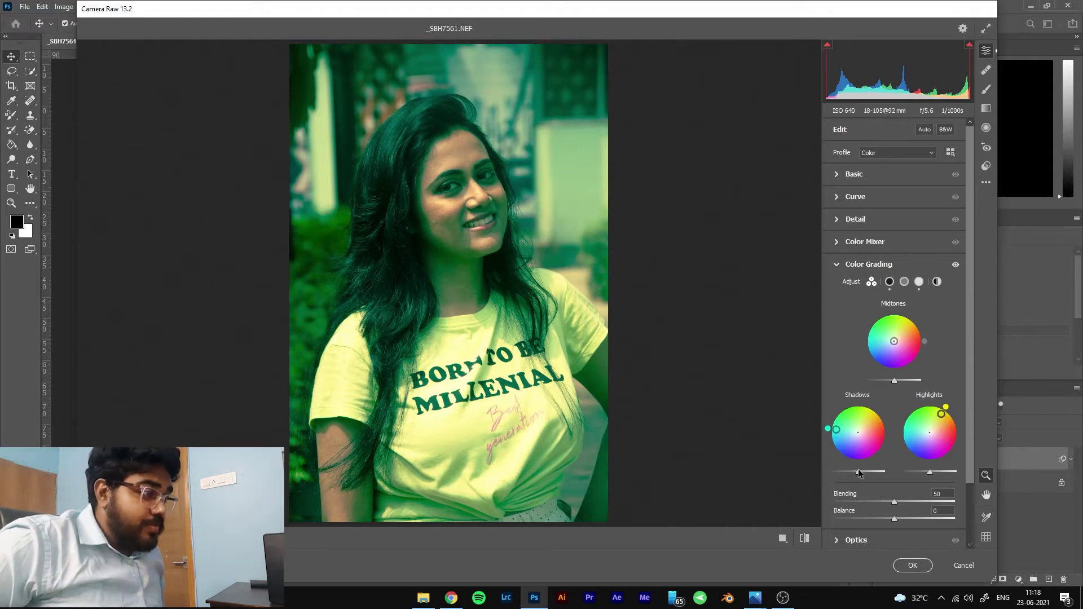
drag(858, 474, 865, 474)
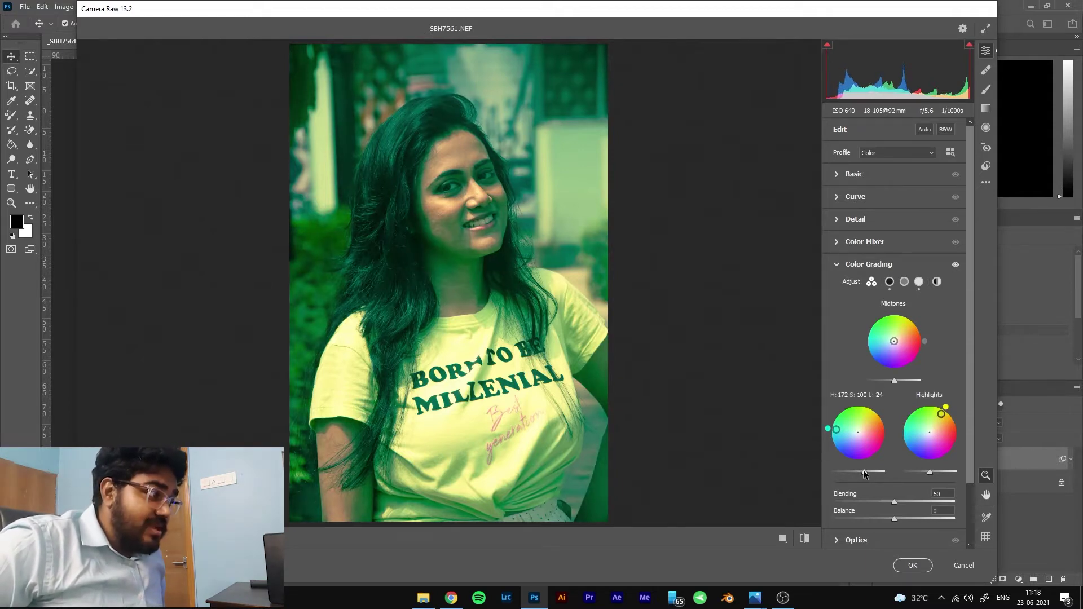
click(930, 473)
drag(930, 473, 923, 475)
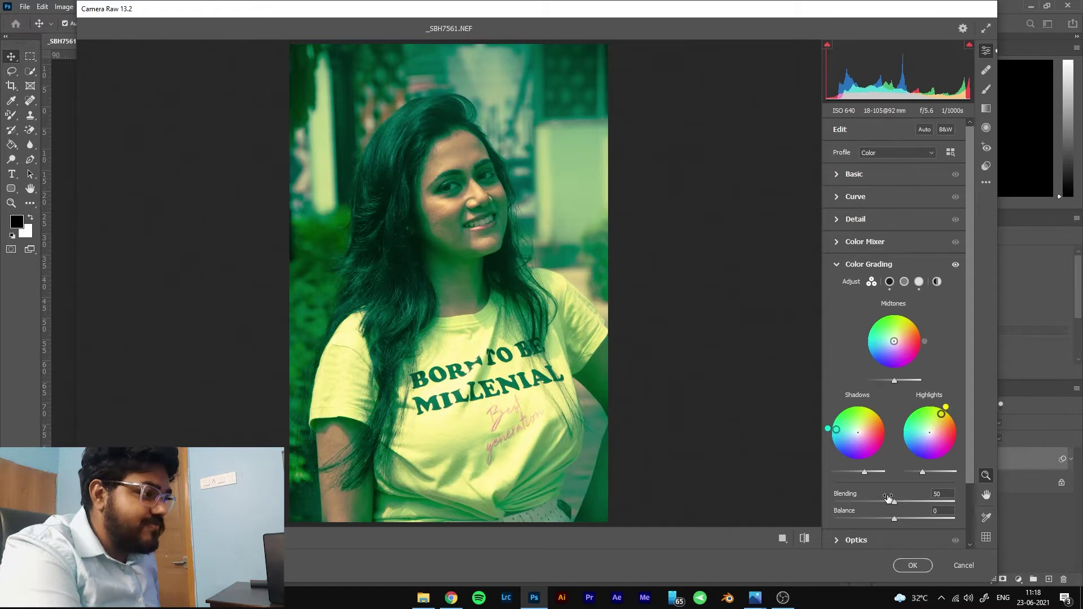
- Set the color grading Blending to 53 and the Balance to +55
mouse_move(895, 502)
mouse_down()
mouse_move(846, 512)
mouse_move(927, 511)
mouse_move(895, 519)
mouse_up()
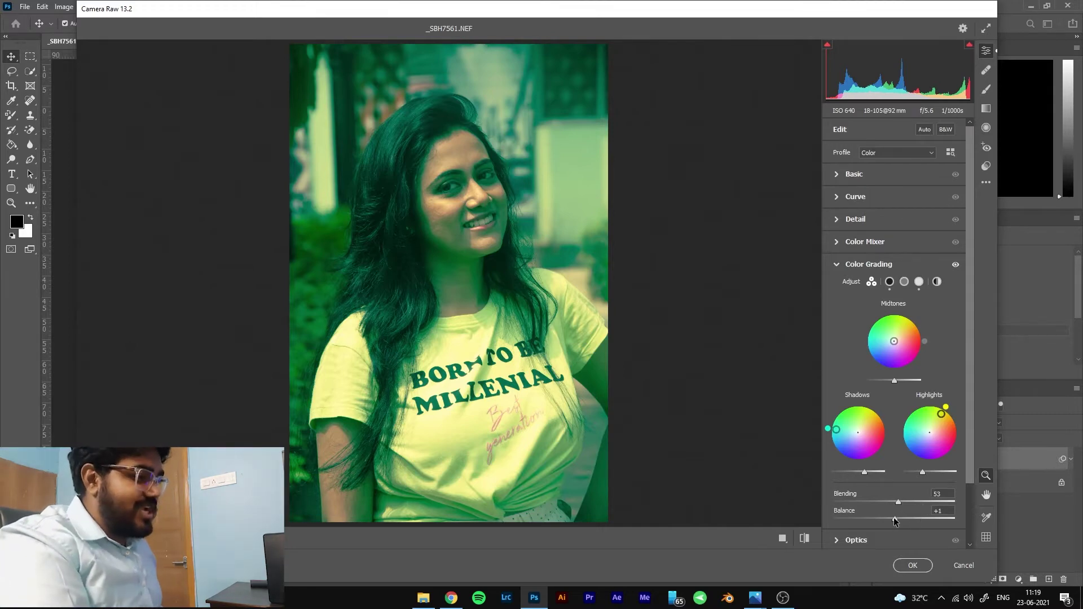
drag(897, 521, 928, 517)
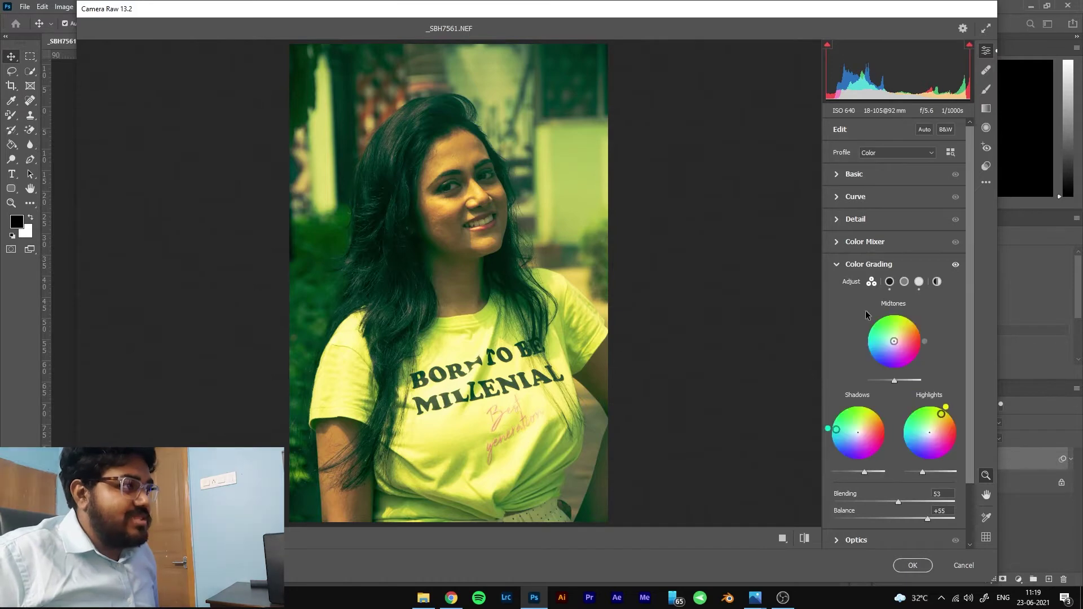
- Reduce the shadows tint saturation to 67 and the highlights tint saturation to 57
click(889, 283)
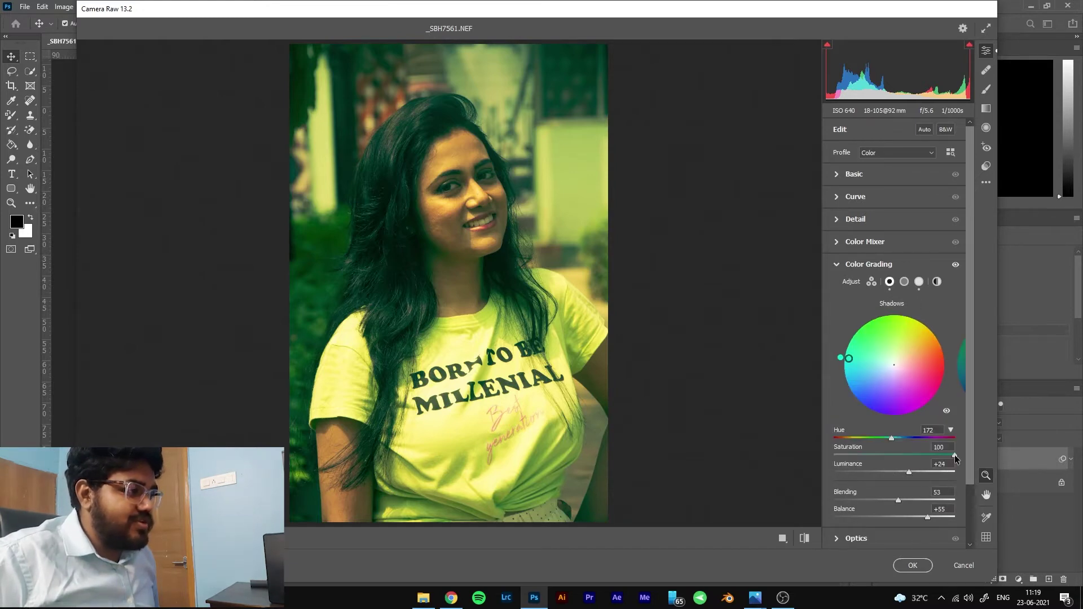
drag(955, 456, 916, 458)
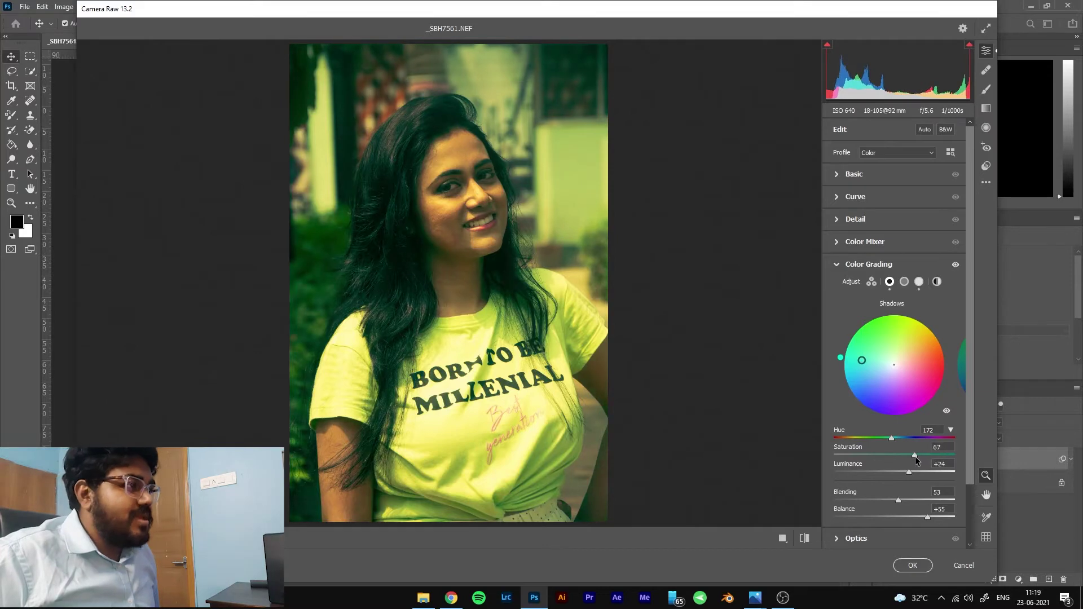
click(920, 282)
drag(955, 455, 903, 455)
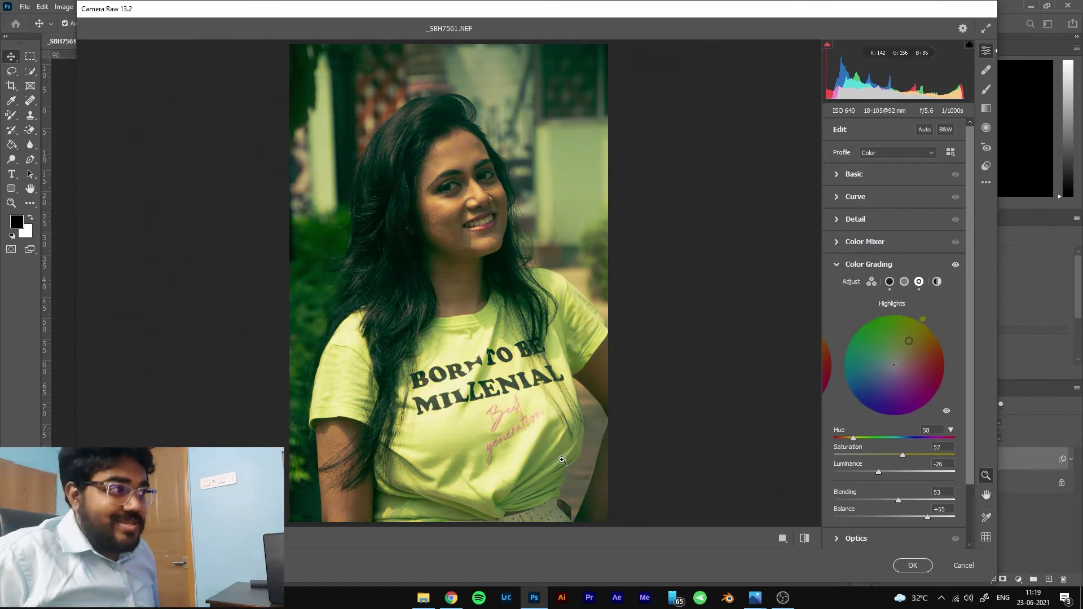
- Try a teal tint (hue 165, saturation 25) and a green tint (hue 107, saturation 100) on the midtones, and reset the midtones
click(905, 282)
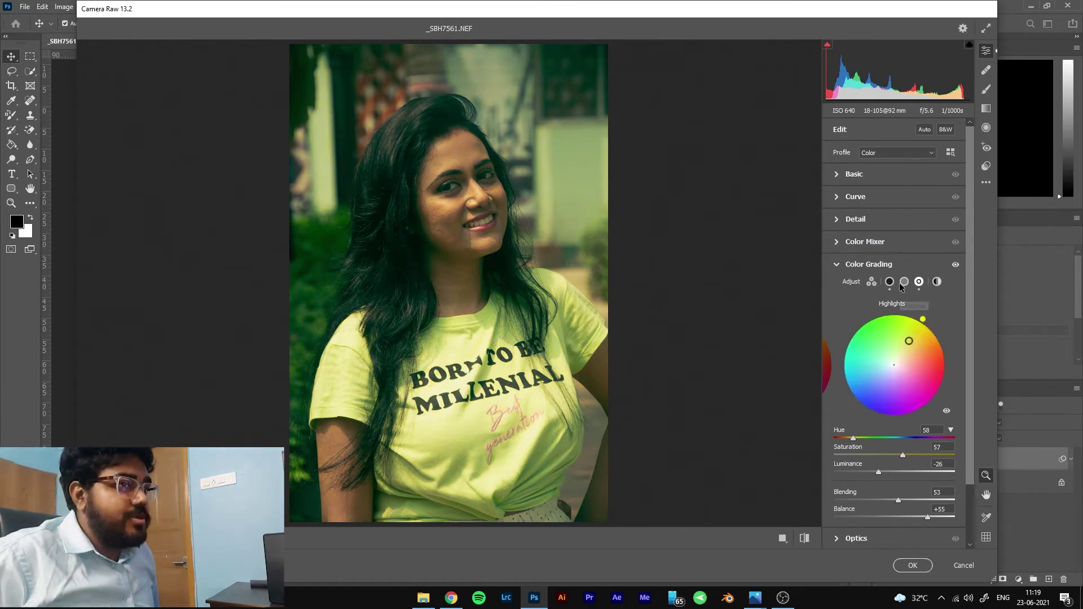
mouse_move(895, 368)
mouse_down()
mouse_move(900, 348)
mouse_move(882, 362)
mouse_up()
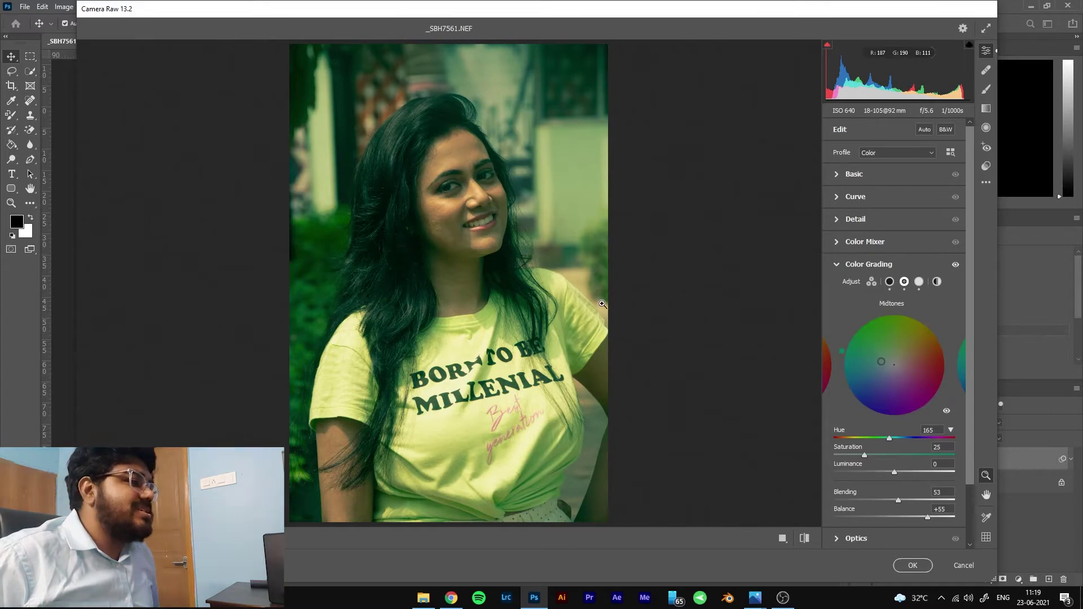
click(895, 364)
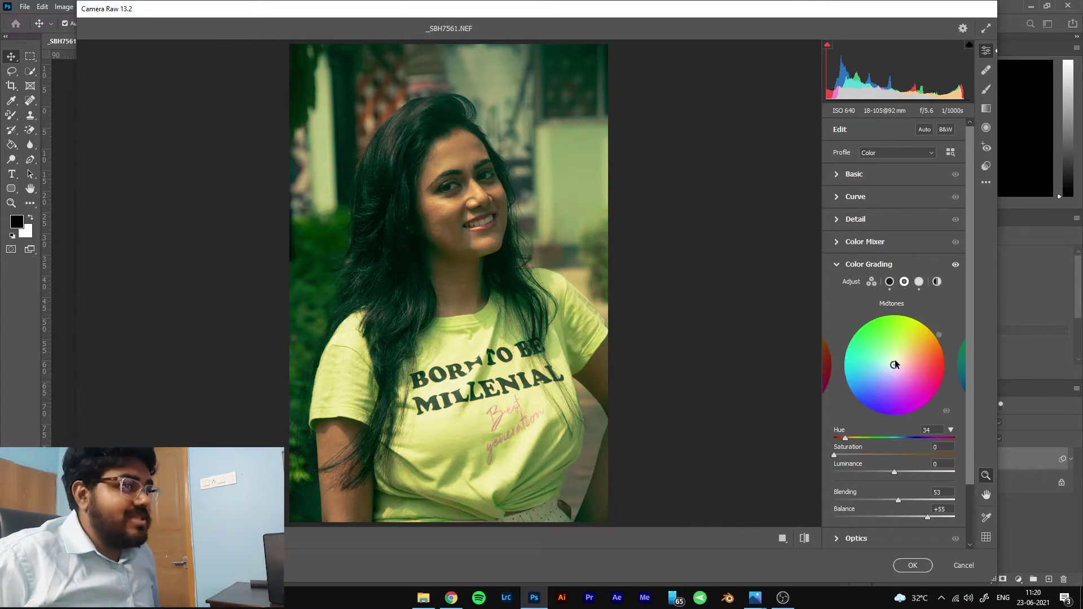
drag(882, 353, 881, 321)
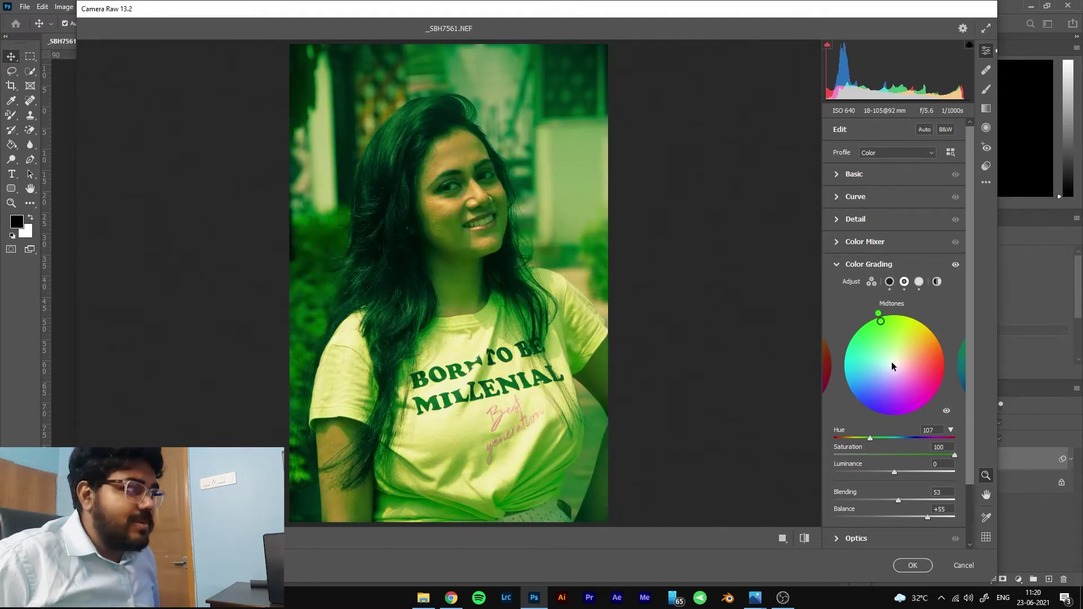
click(892, 361)
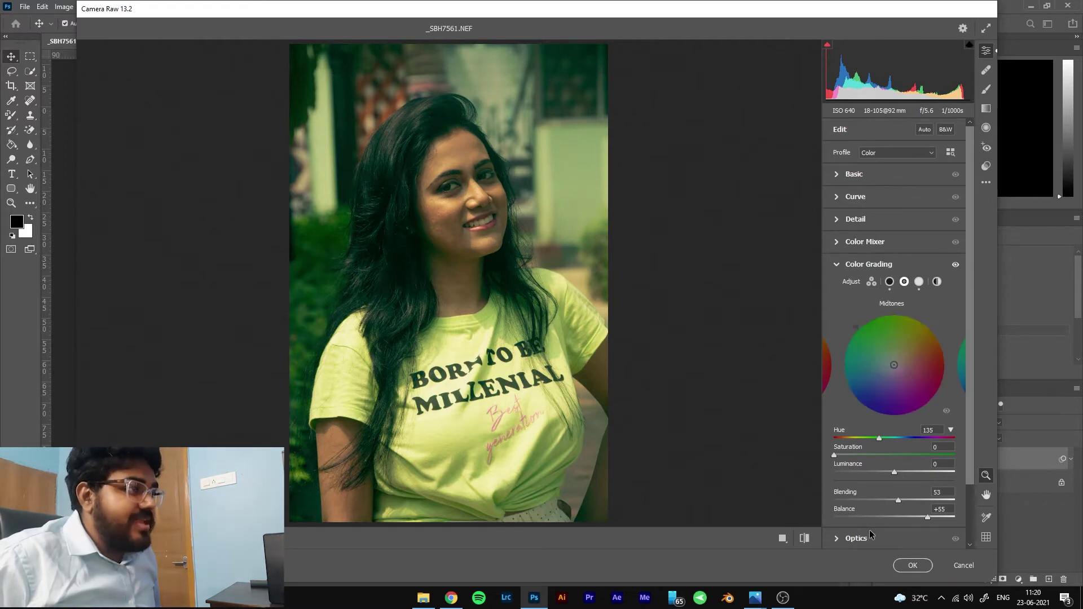
click(872, 282)
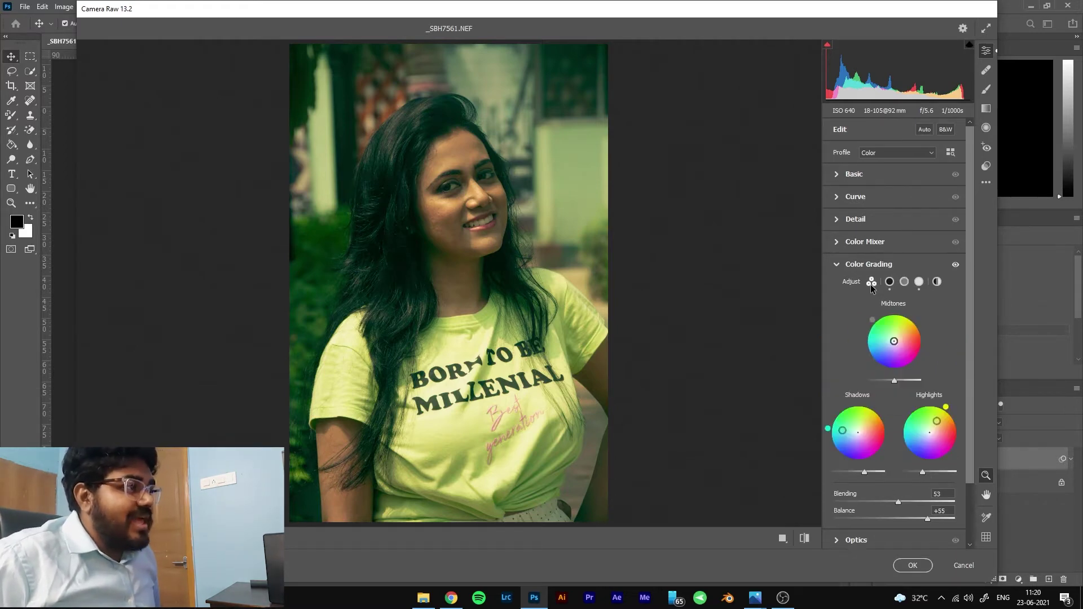
- Try a blue and a yellow global tint, apply the filter with global hue 55 and saturation 23
click(936, 285)
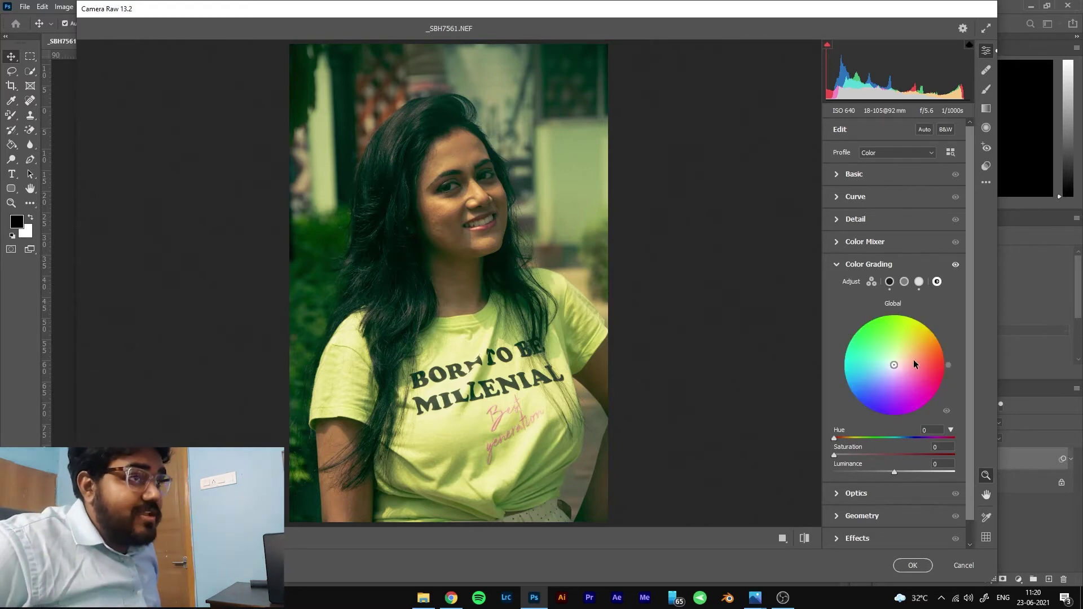
drag(895, 368, 863, 398)
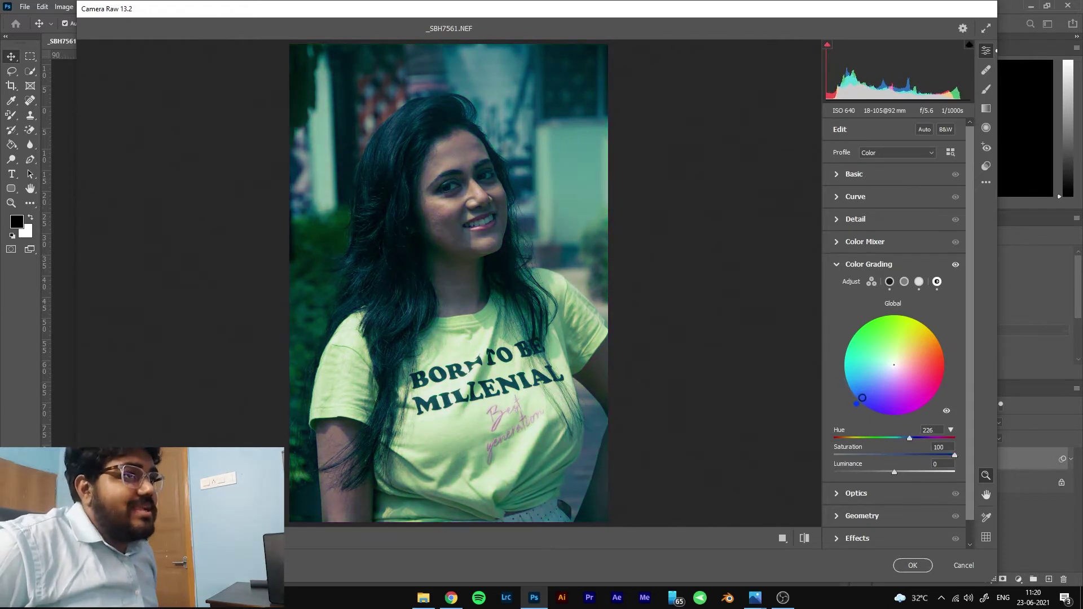
drag(864, 399, 901, 358)
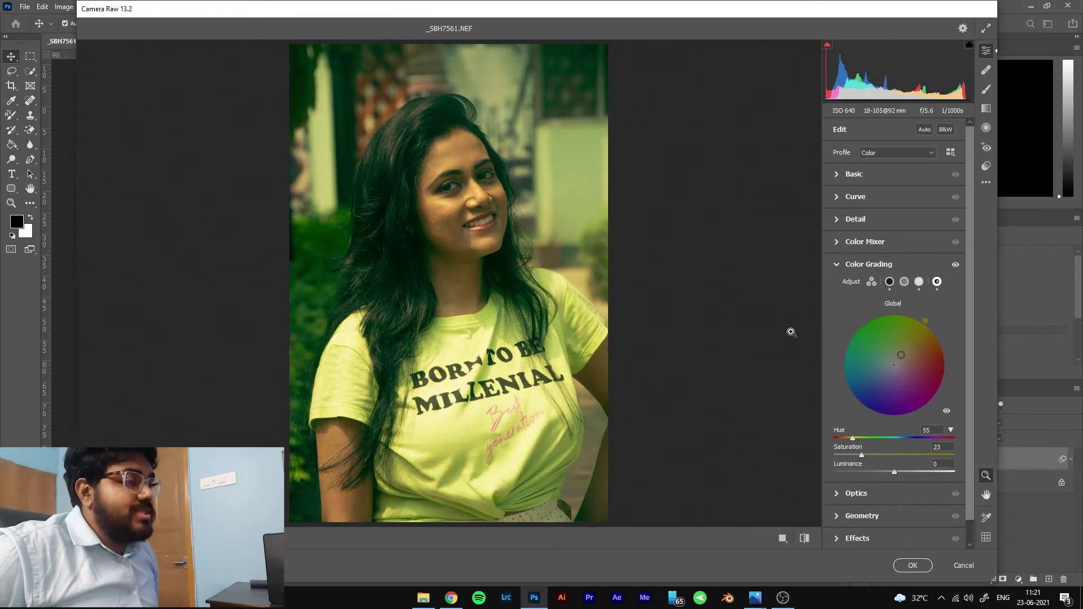
click(912, 565)
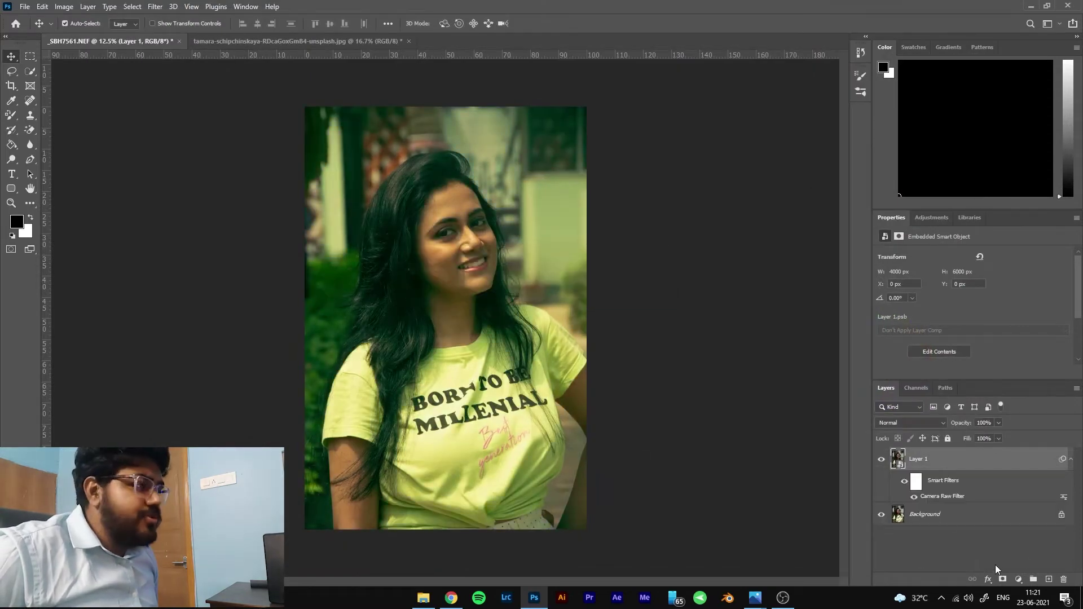
- Reopen the layer's Camera Raw smart filter and reset the global tint to saturation 0
double_click(957, 493)
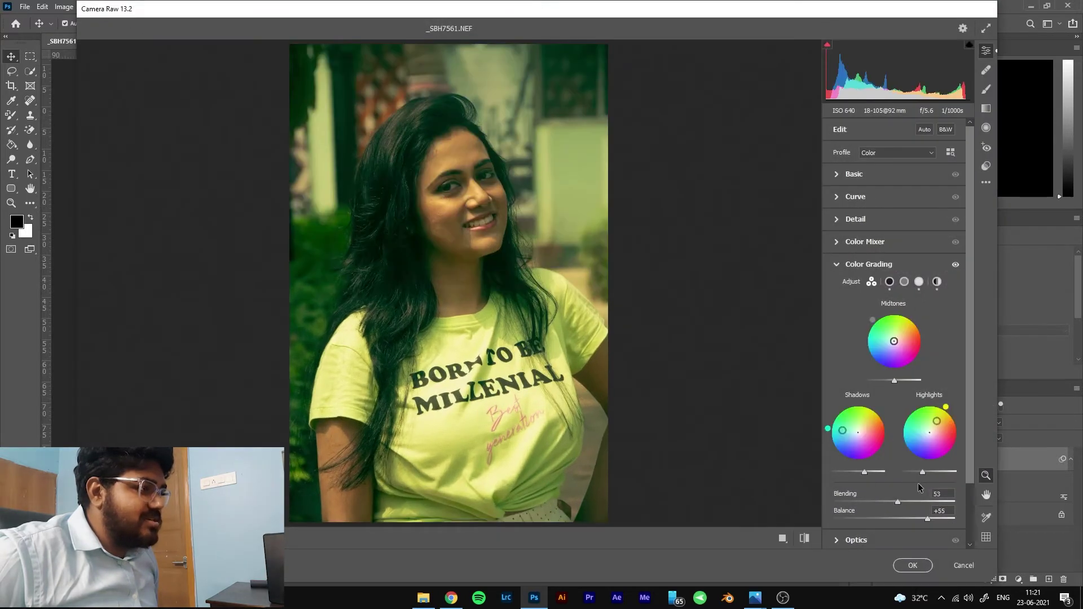
click(937, 282)
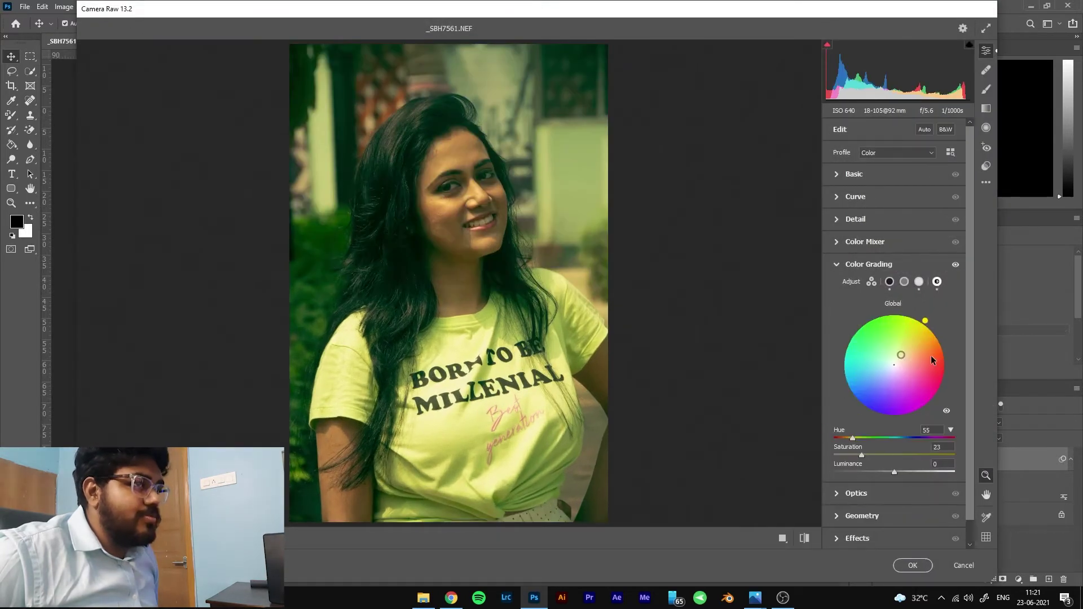
double_click(894, 363)
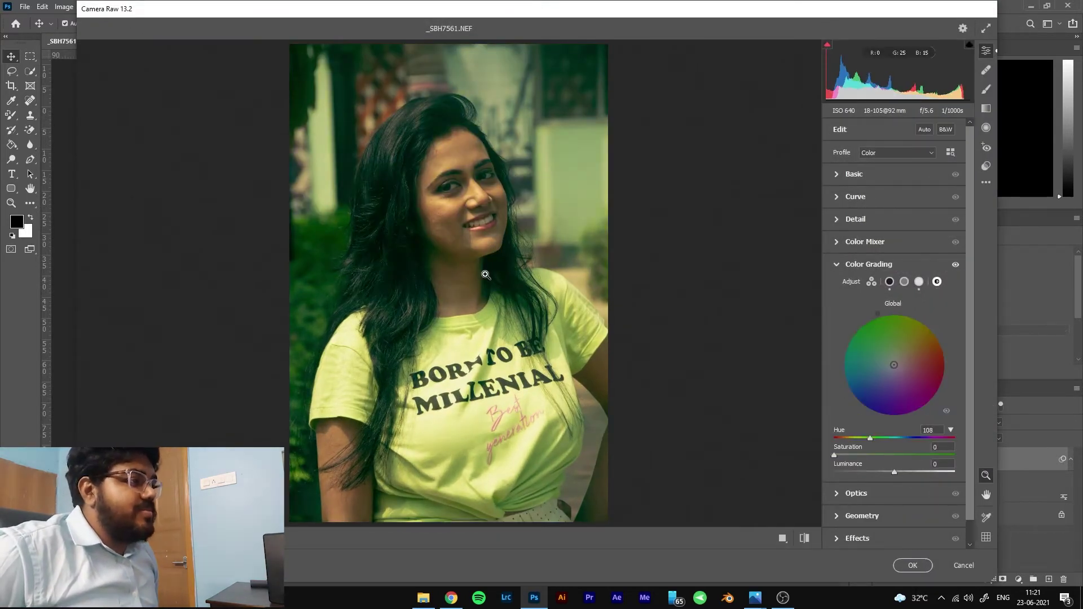
- Lower the saturation of the shadows tint to 57 in Color Grading
click(903, 282)
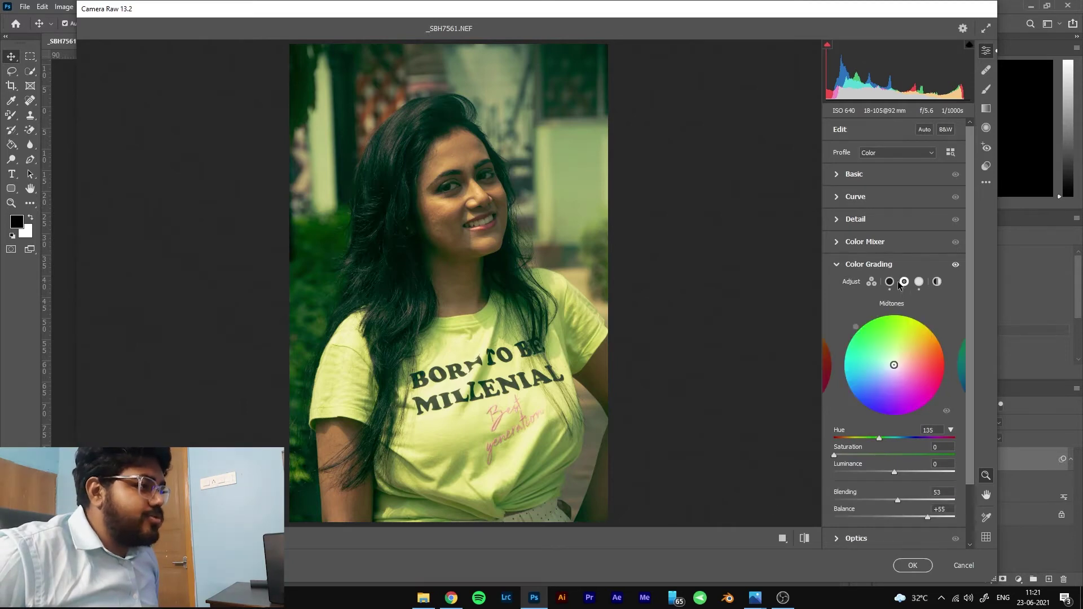
click(890, 282)
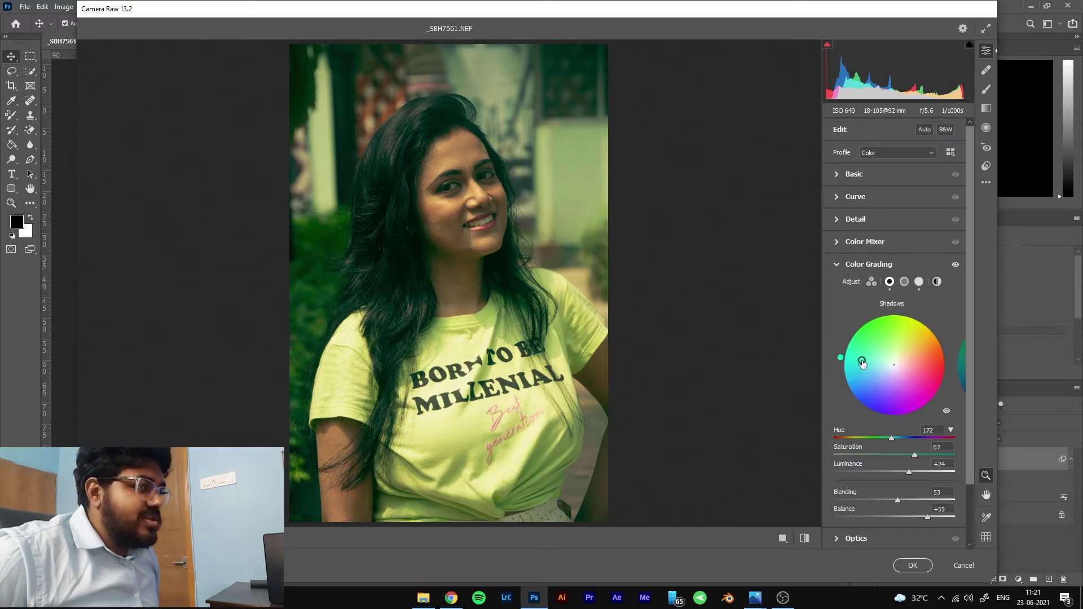
drag(913, 458, 895, 460)
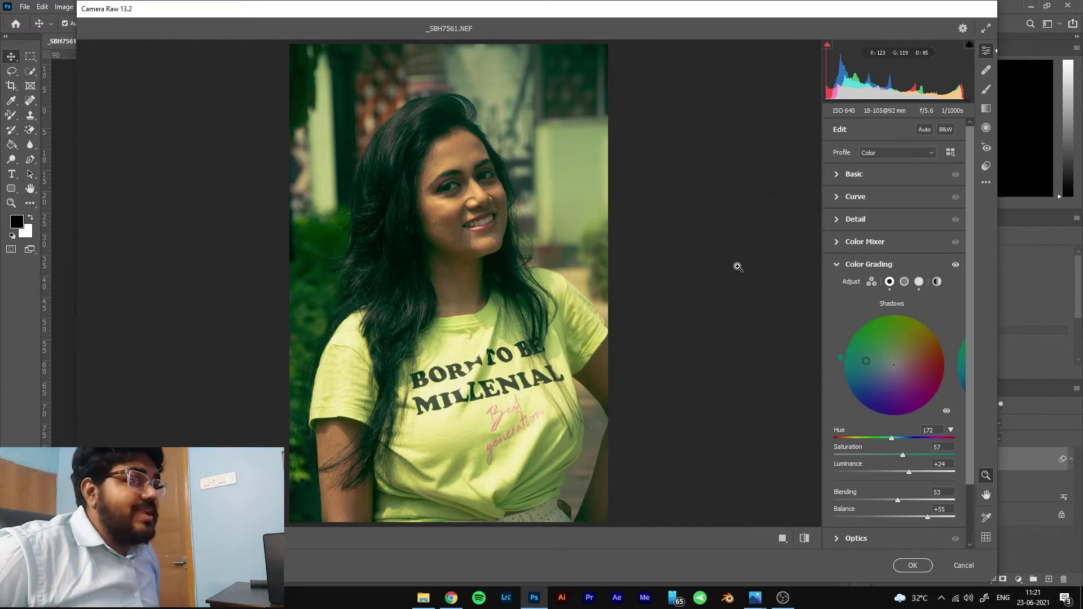
- Set the shadows tint's saturation to 46 in Color Grading and apply the filter
drag(869, 361, 877, 362)
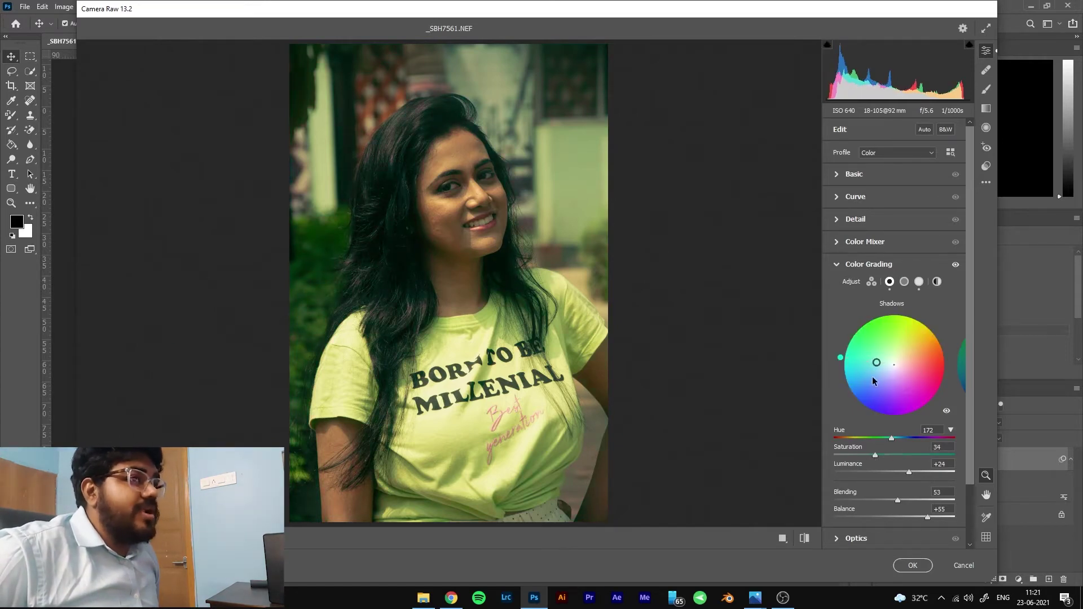
mouse_move(879, 455)
mouse_down()
mouse_move(914, 461)
mouse_move(882, 460)
mouse_up()
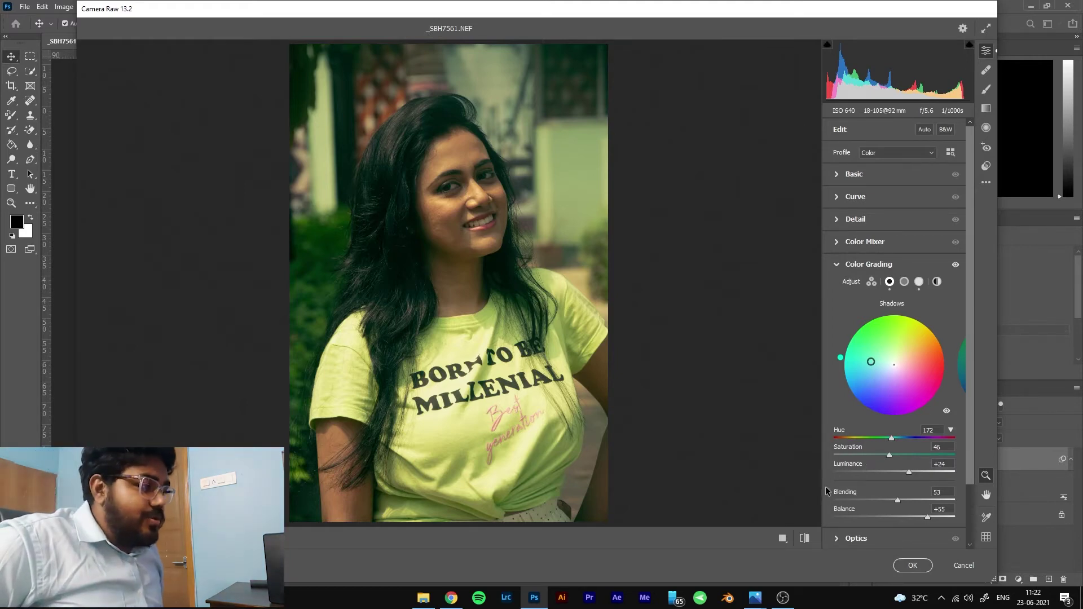
click(911, 566)
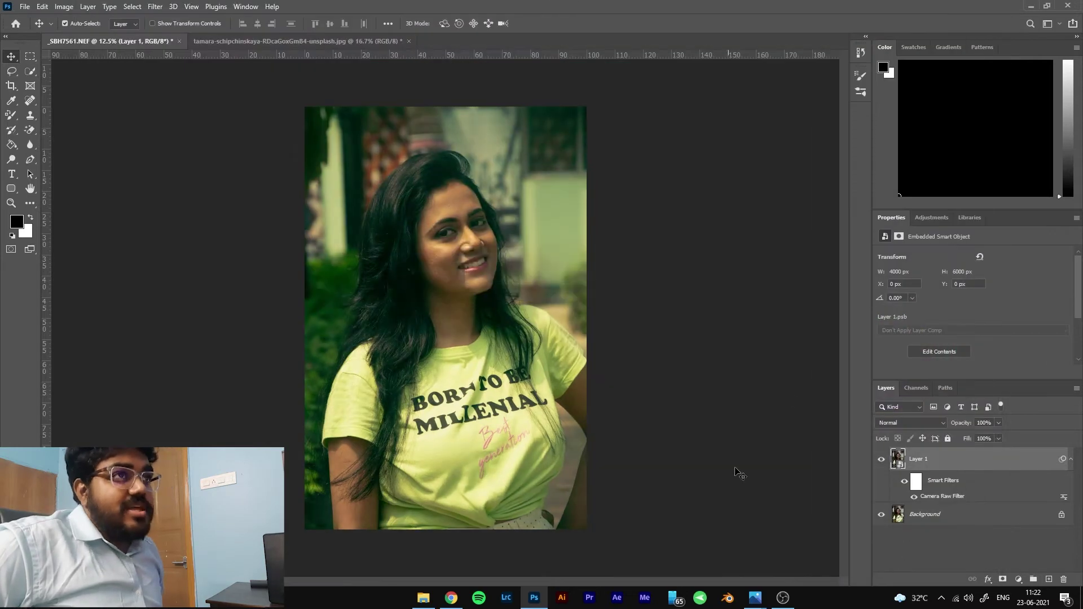
- Switch to the second portrait's document and duplicate its Background layer
click(343, 41)
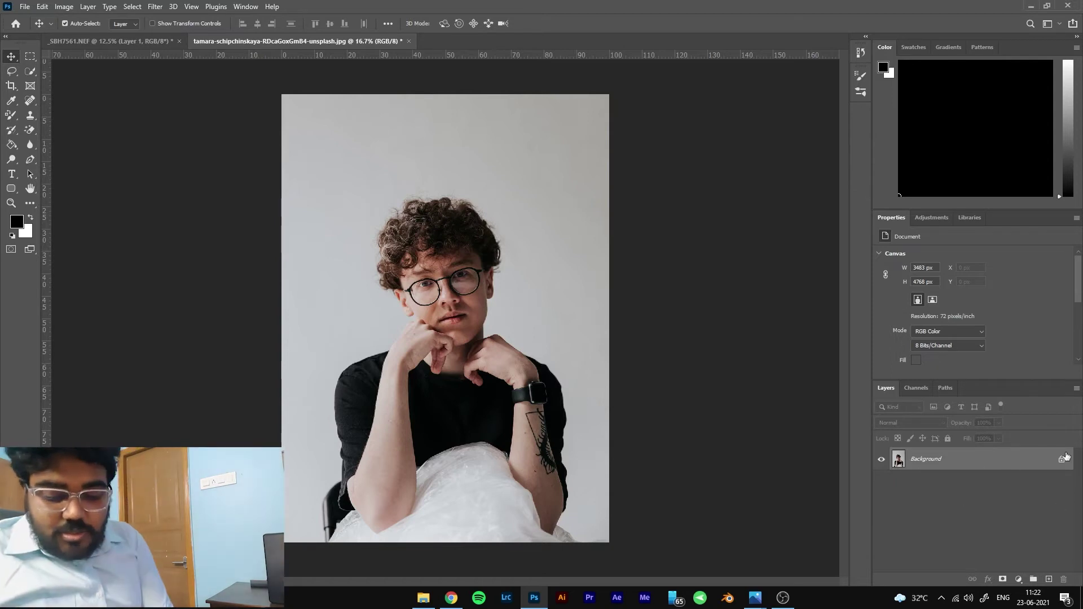
key(ctrl+j)
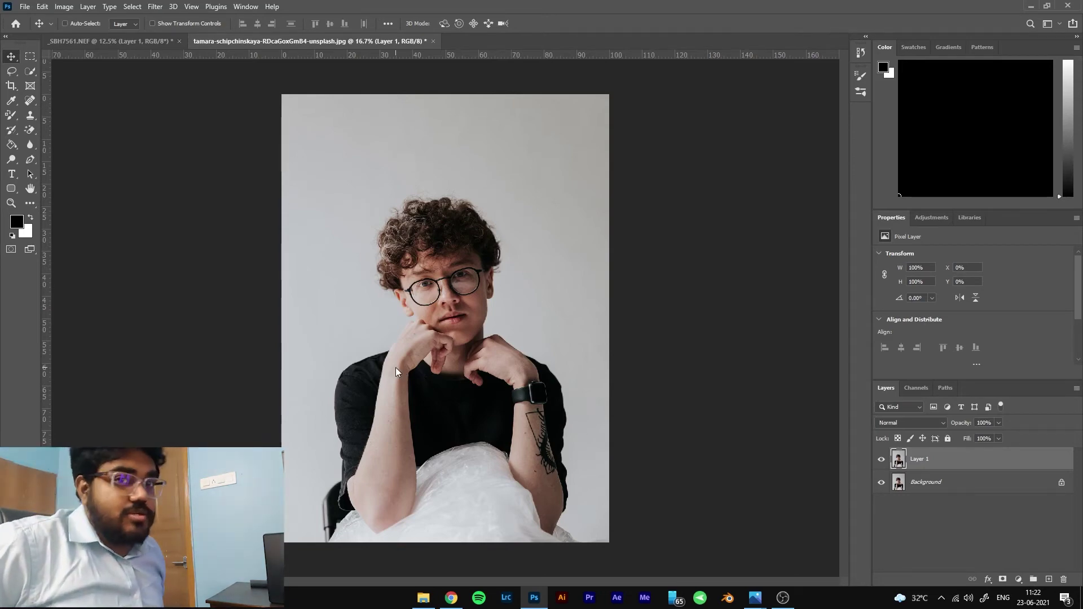
- Try the Camera Raw Filter directly on the duplicated pixel layer, with teal shadows and yellow highlights of hue 56 and saturation 39
key(ctrl+shift+a)
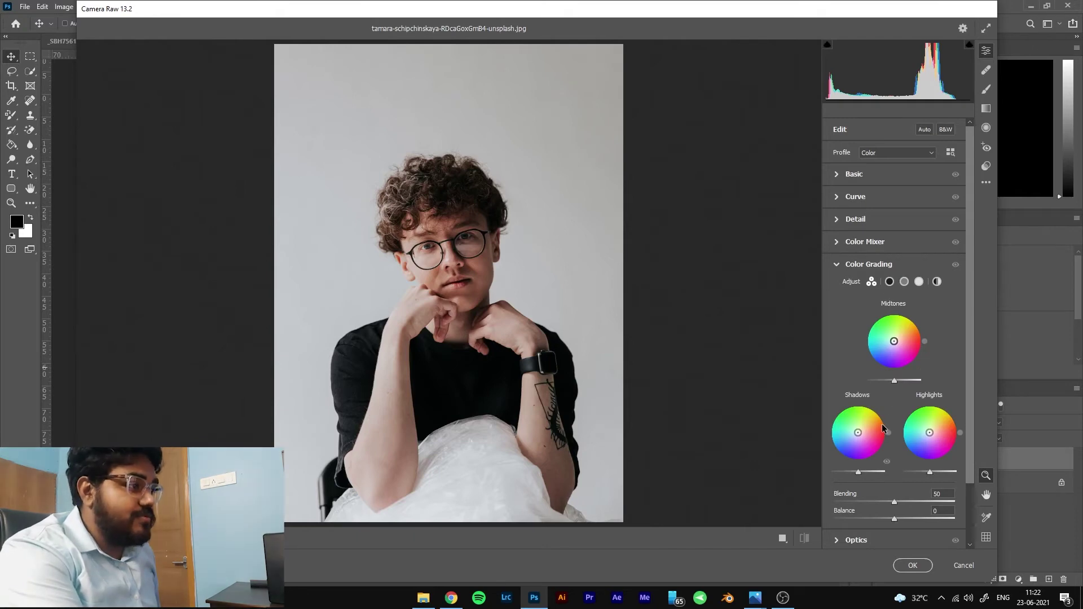
drag(846, 433, 828, 429)
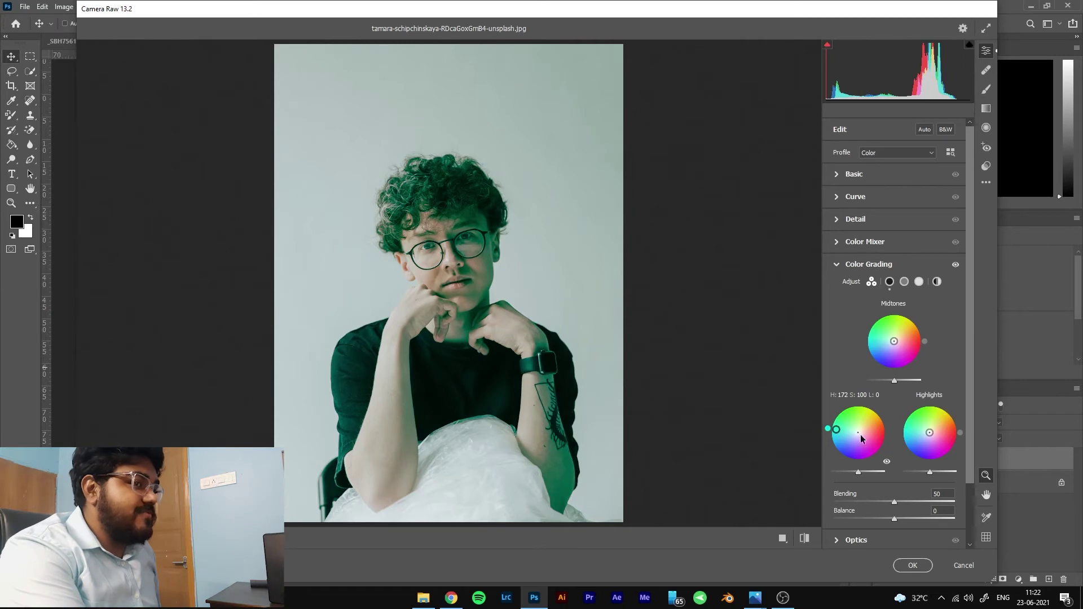
mouse_move(930, 433)
mouse_down()
mouse_move(947, 408)
mouse_move(938, 403)
mouse_move(947, 407)
mouse_move(935, 425)
mouse_up()
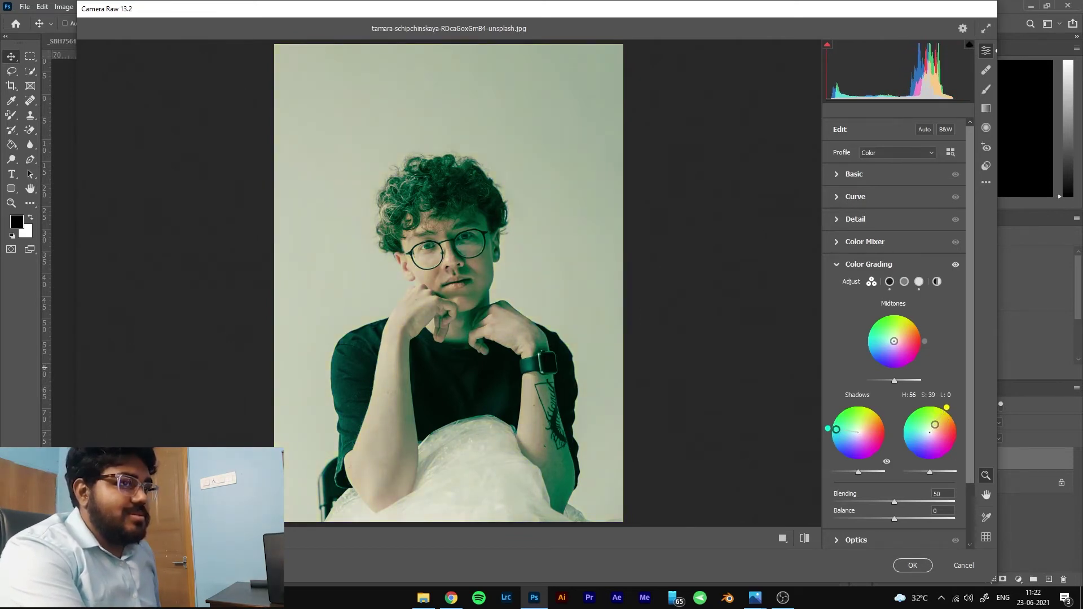
drag(836, 430, 842, 430)
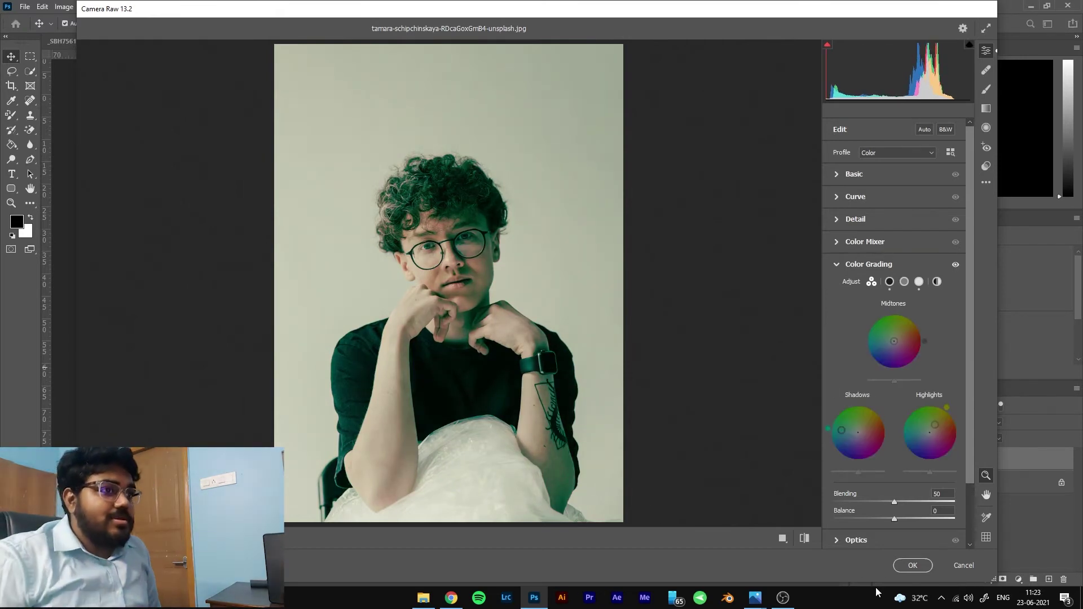
click(914, 566)
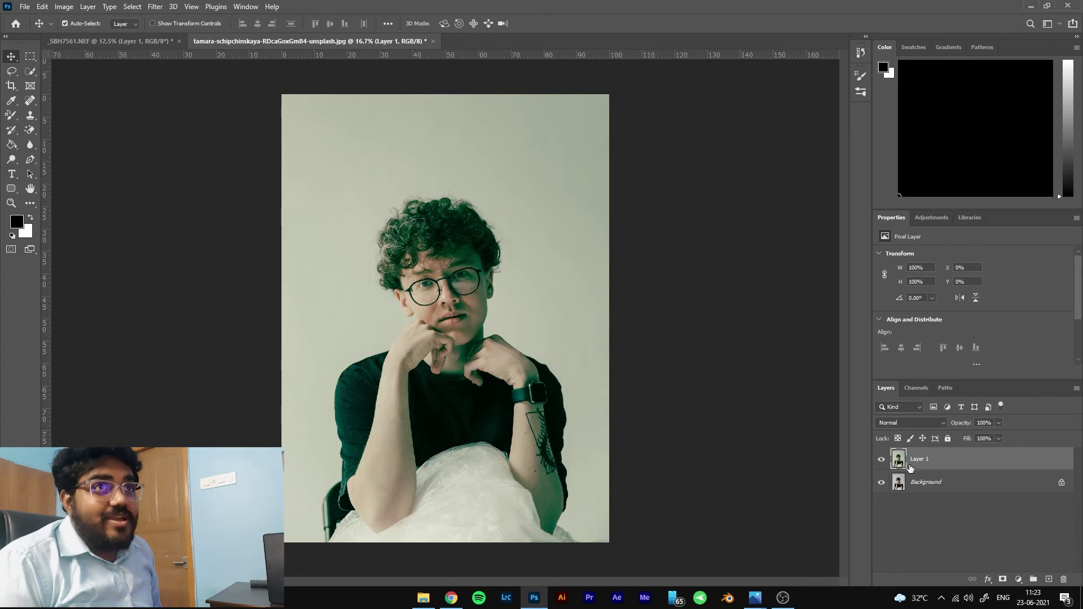
- Reopen the Camera Raw Filter on the pixel layer, cancel it, and undo the applied grading
click(155, 6)
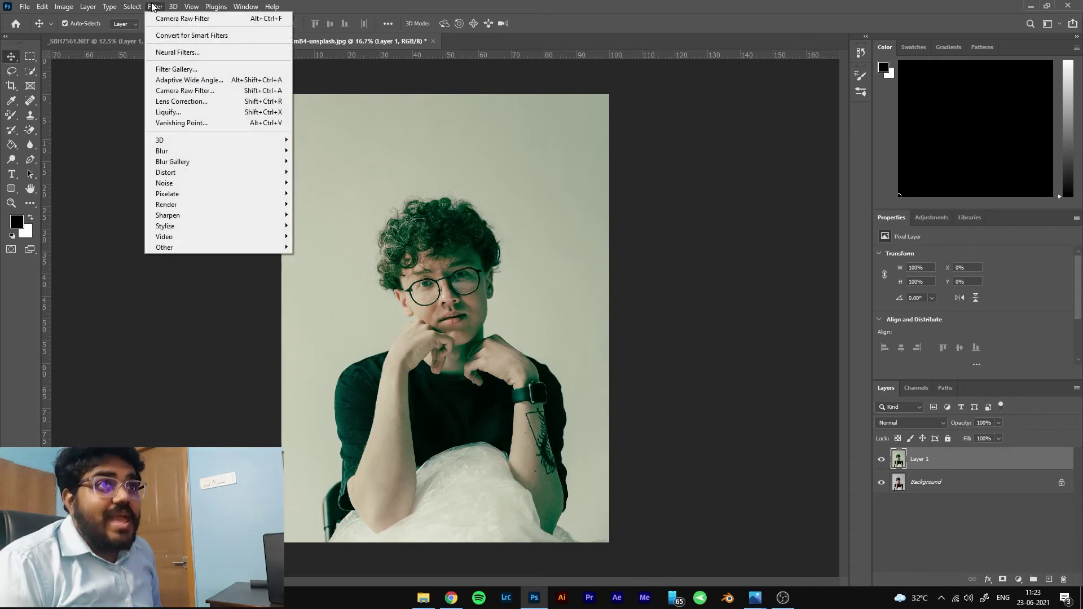
click(176, 96)
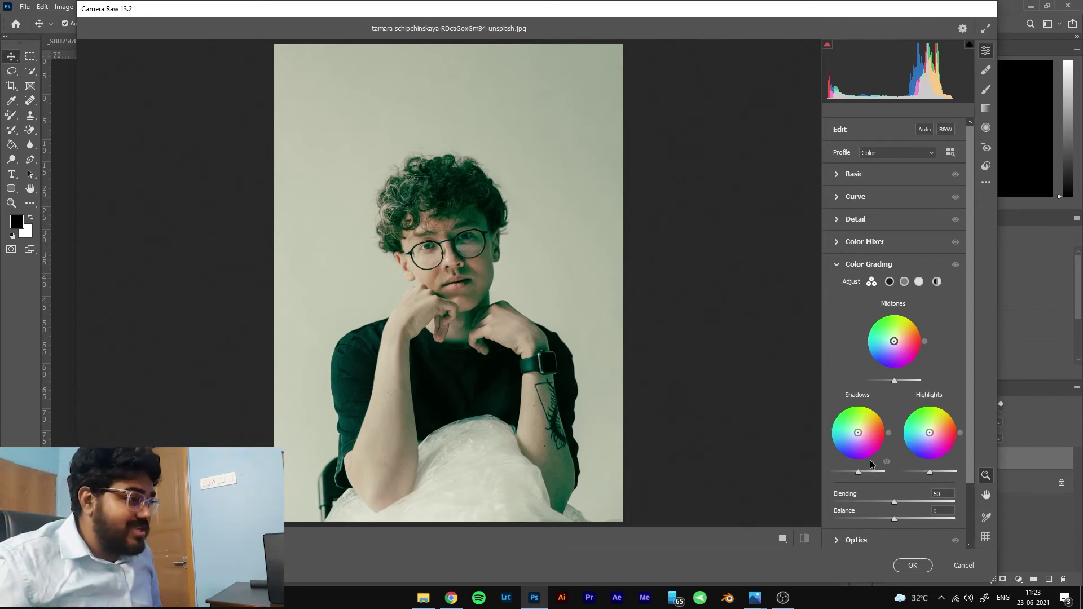
click(973, 566)
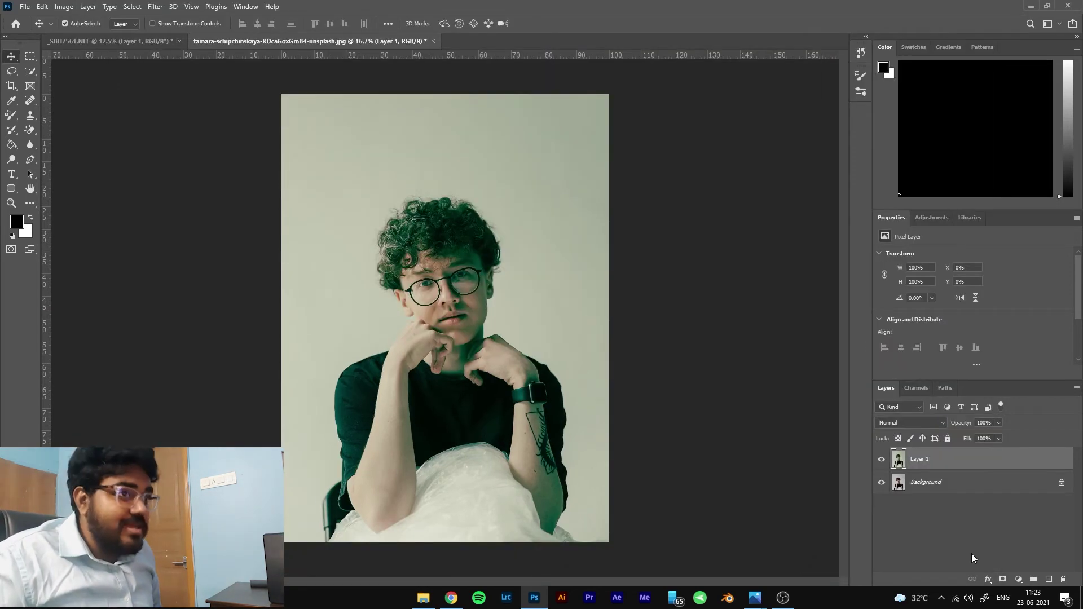
key(ctrl+z)
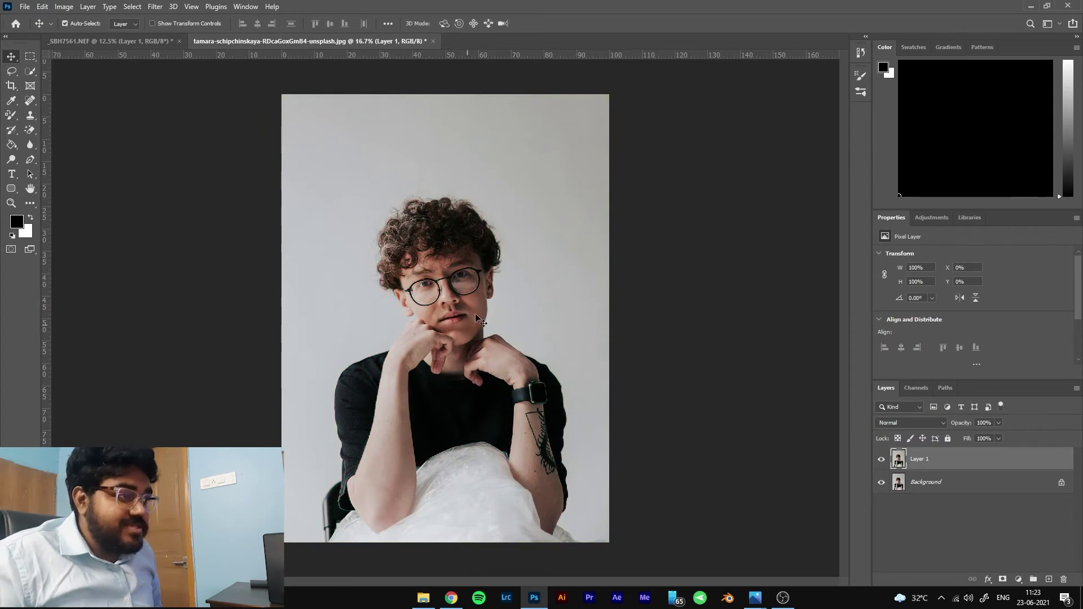
- Convert Layer 1 to a smart object
right_click(904, 454)
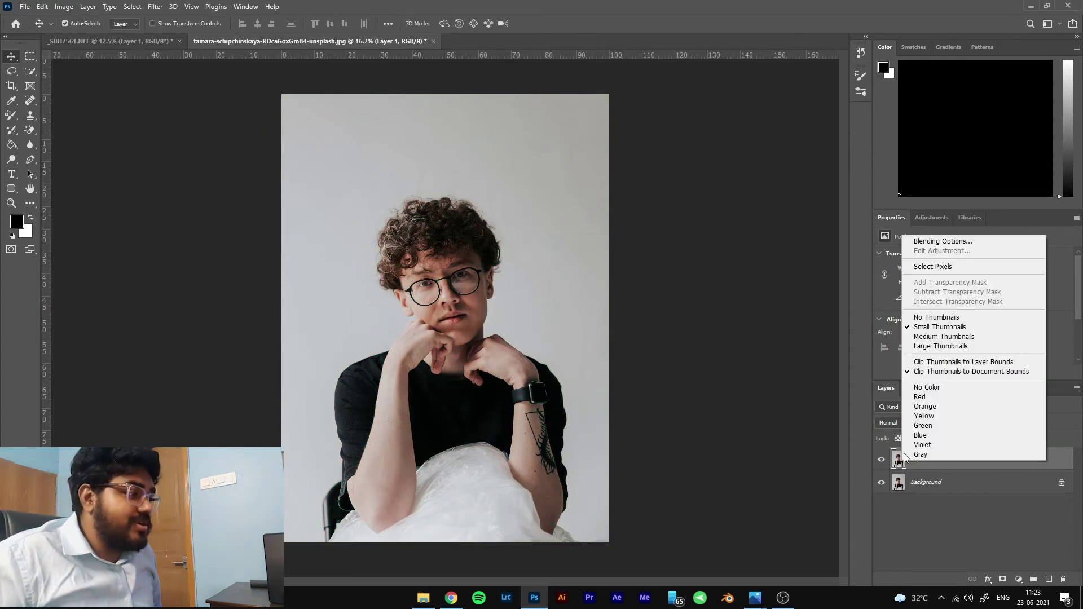
click(991, 488)
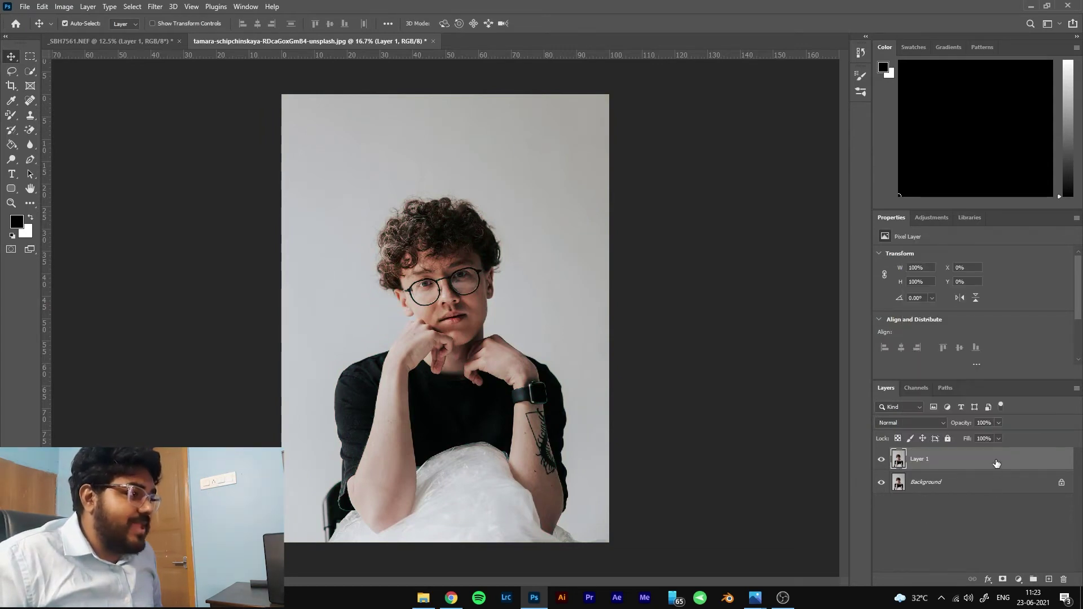
right_click(996, 464)
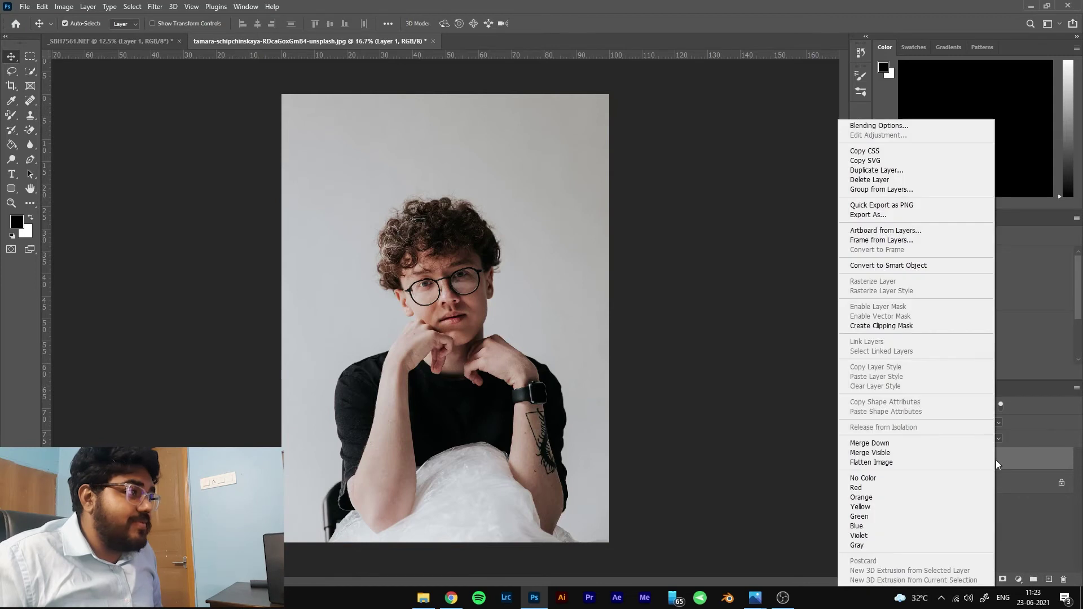
click(895, 266)
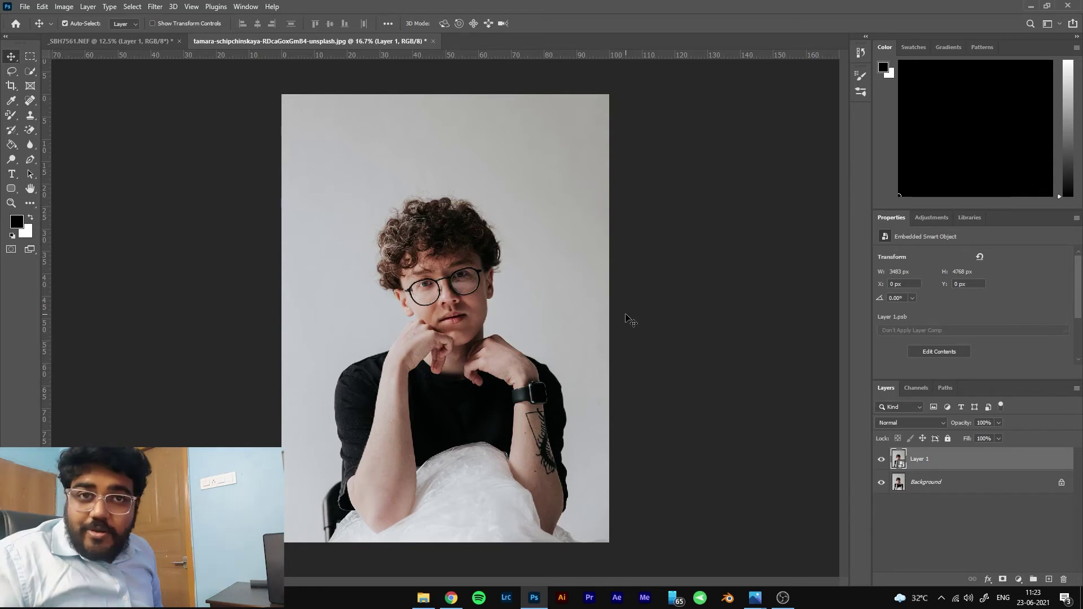
- In the Camera Raw Filter, tint the shadows teal (hue 174, saturation 74) and the highlights yellow (hue 51, saturation 71)
key(ctrl)
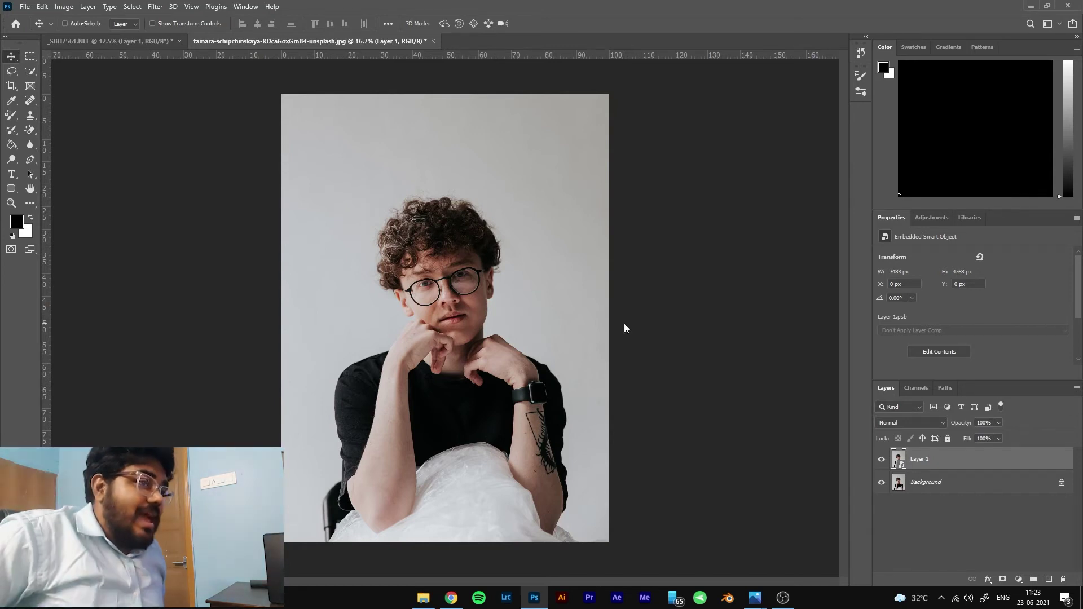
key(ctrl+shift+a)
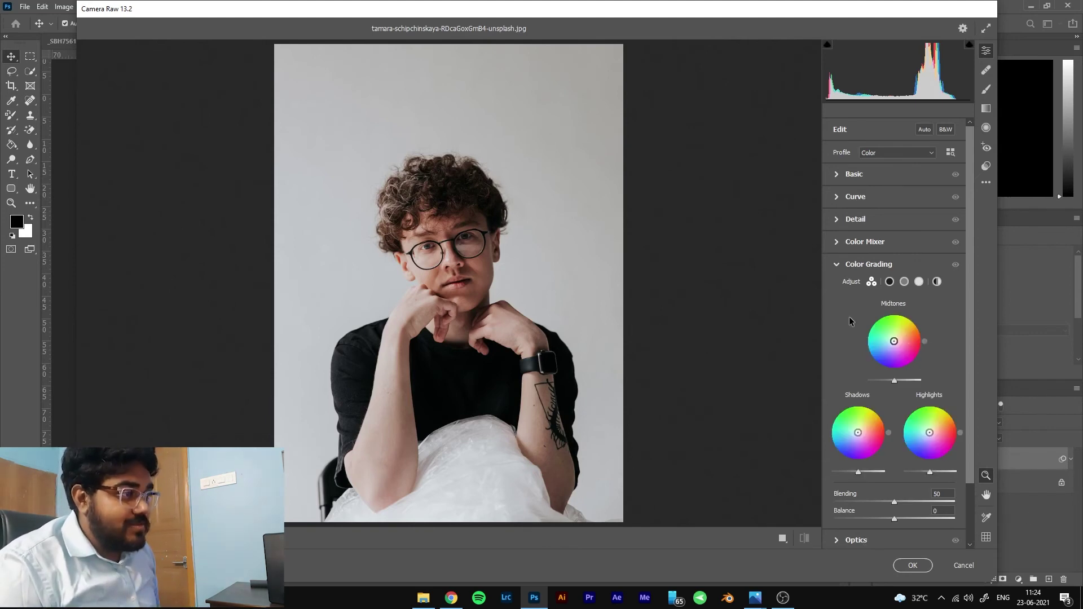
drag(859, 433, 841, 430)
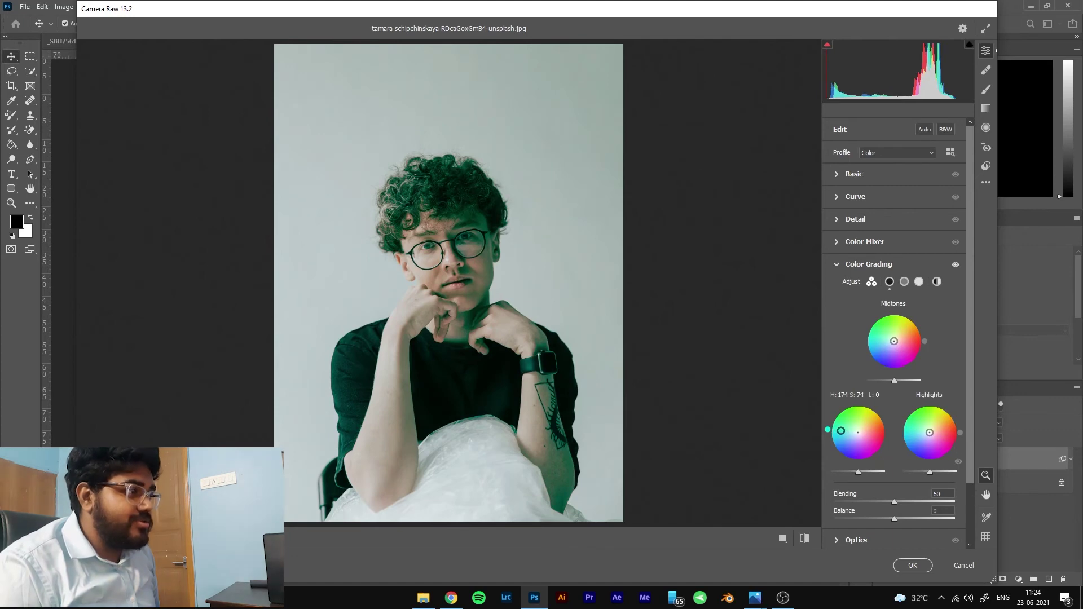
drag(937, 434, 940, 420)
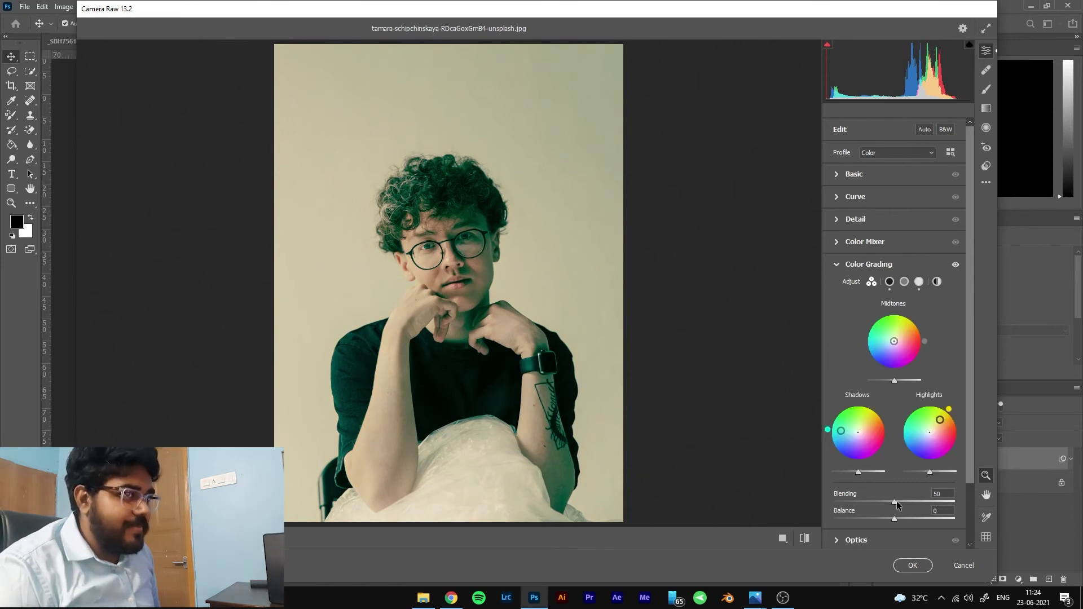
- Set the grading balance to +49, the shadows luminance to +45 and the highlights luminance to -60
drag(894, 519, 923, 518)
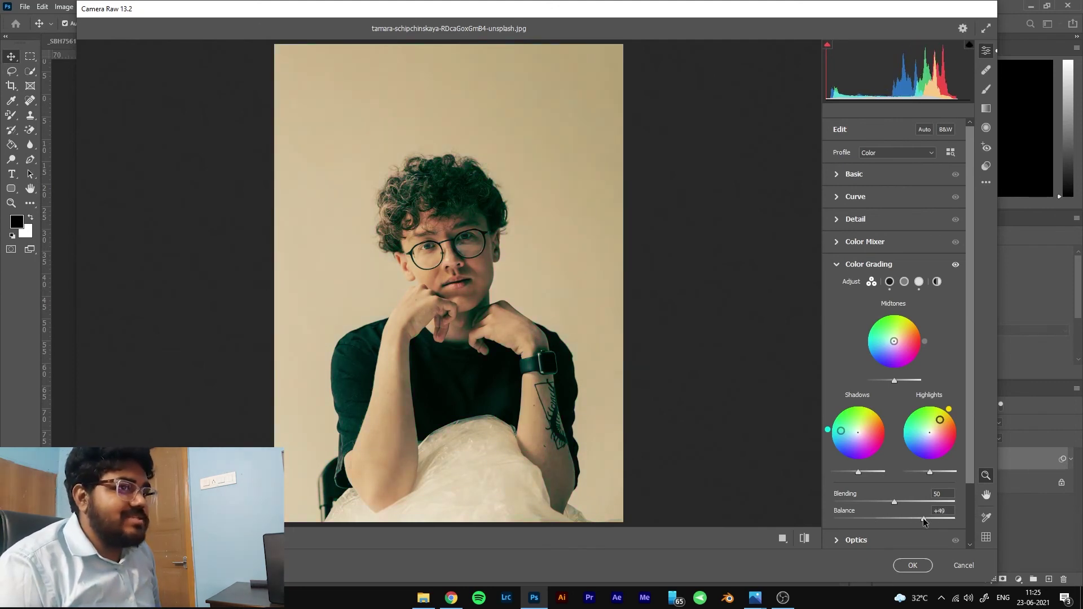
drag(860, 473, 870, 474)
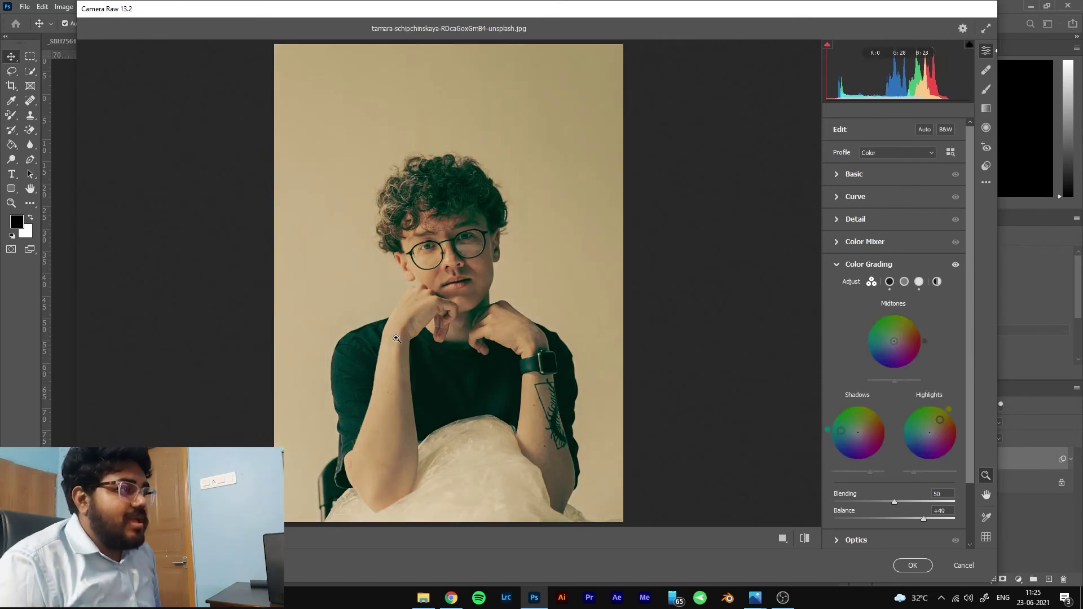
click(902, 284)
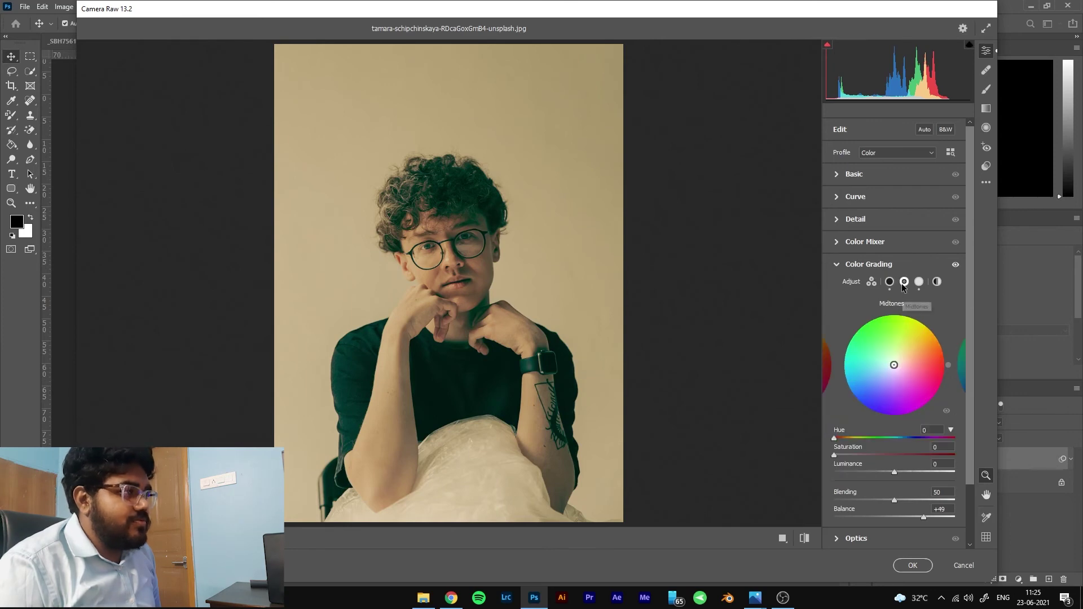
click(894, 284)
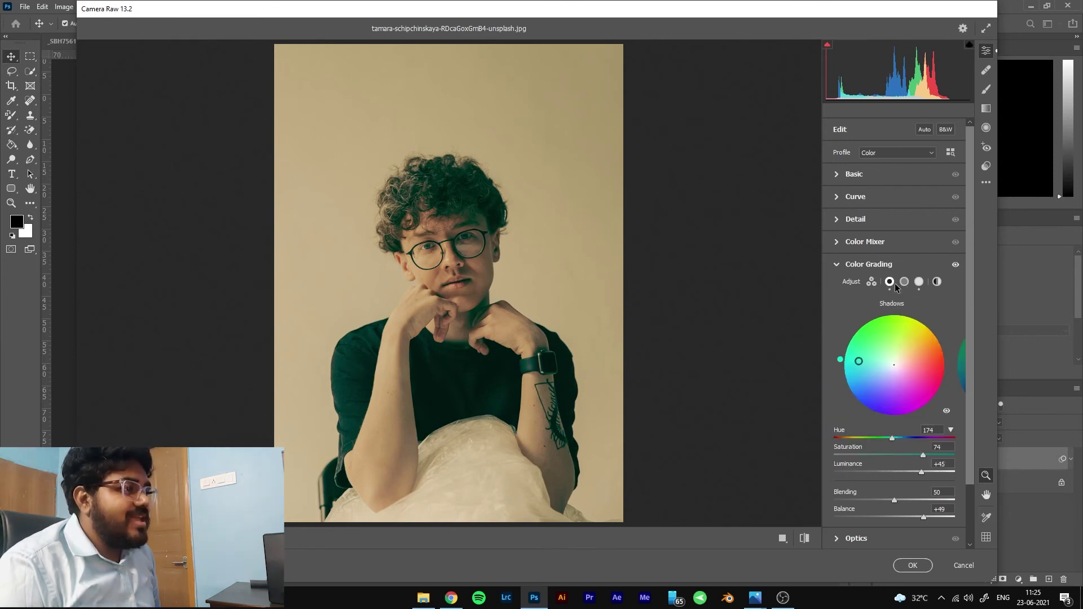
- Try a yellow global tint with hue 61 and saturation 100, and reset its saturation to 0
click(937, 281)
drag(895, 366, 916, 325)
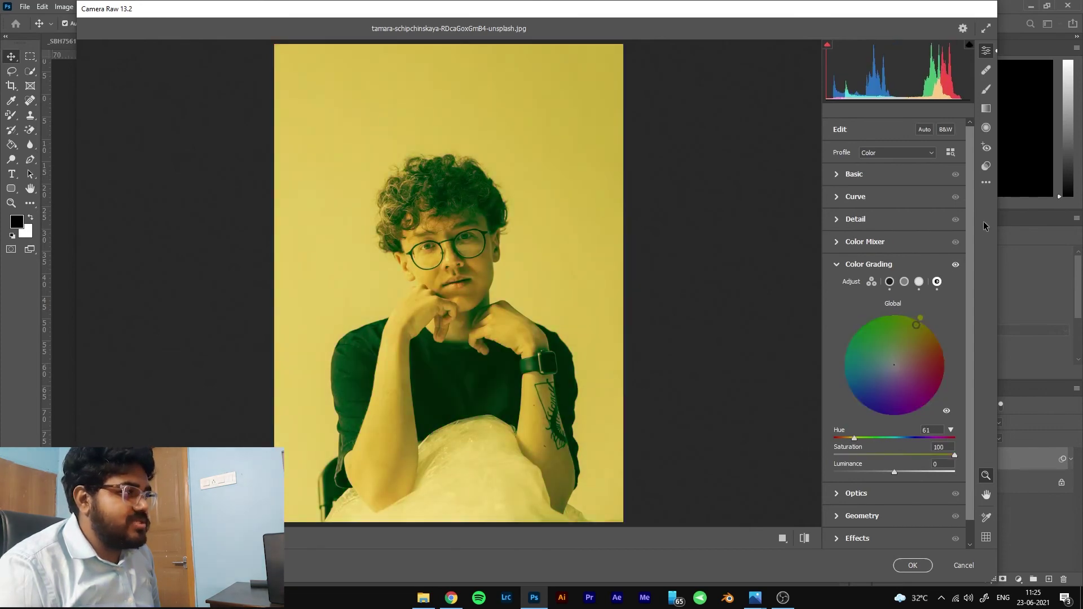
click(920, 281)
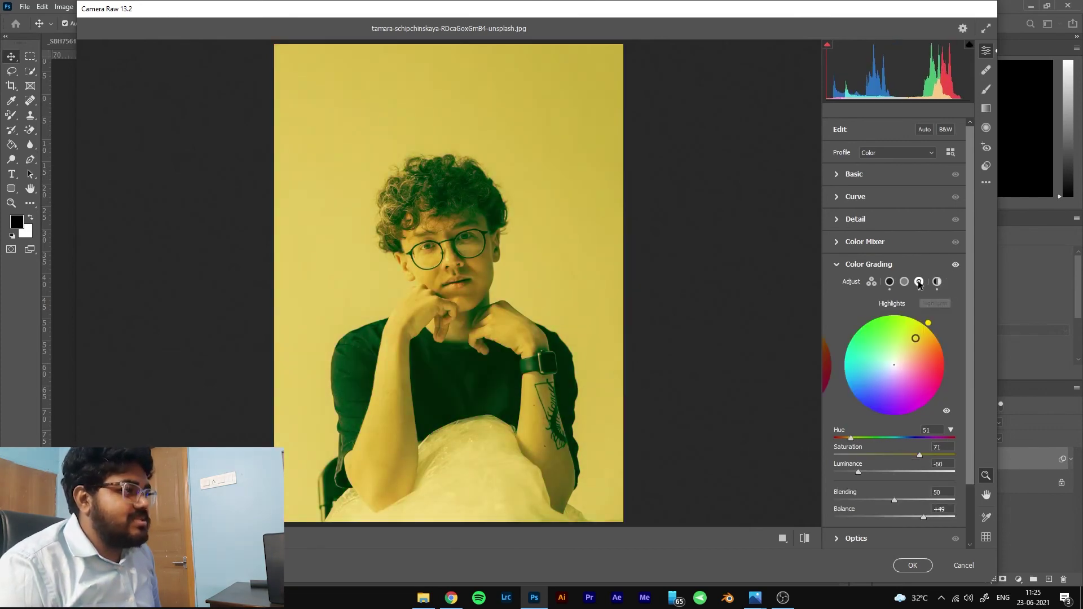
click(890, 282)
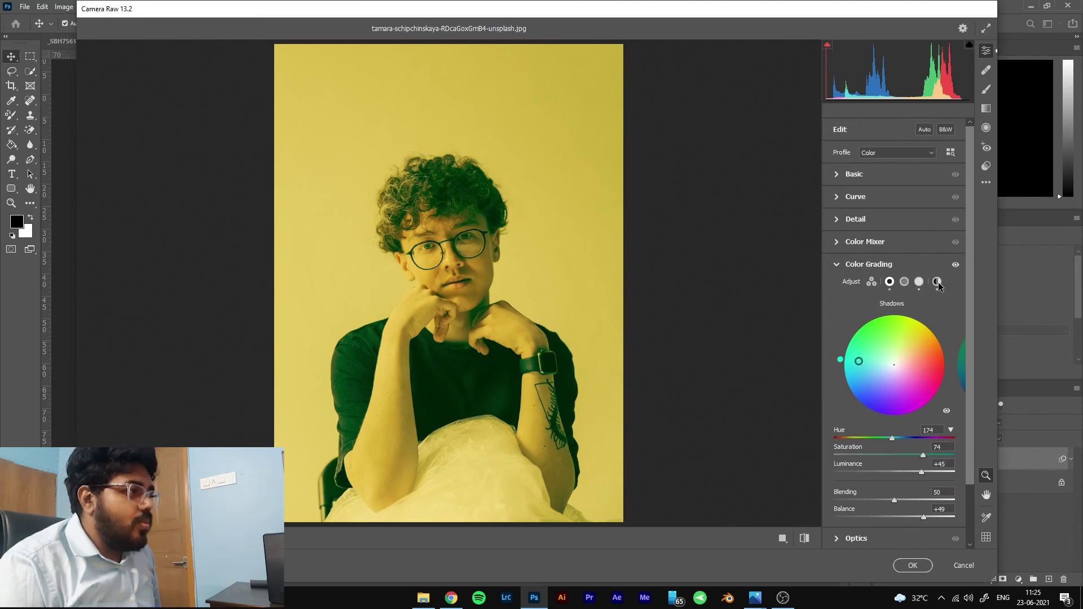
click(938, 282)
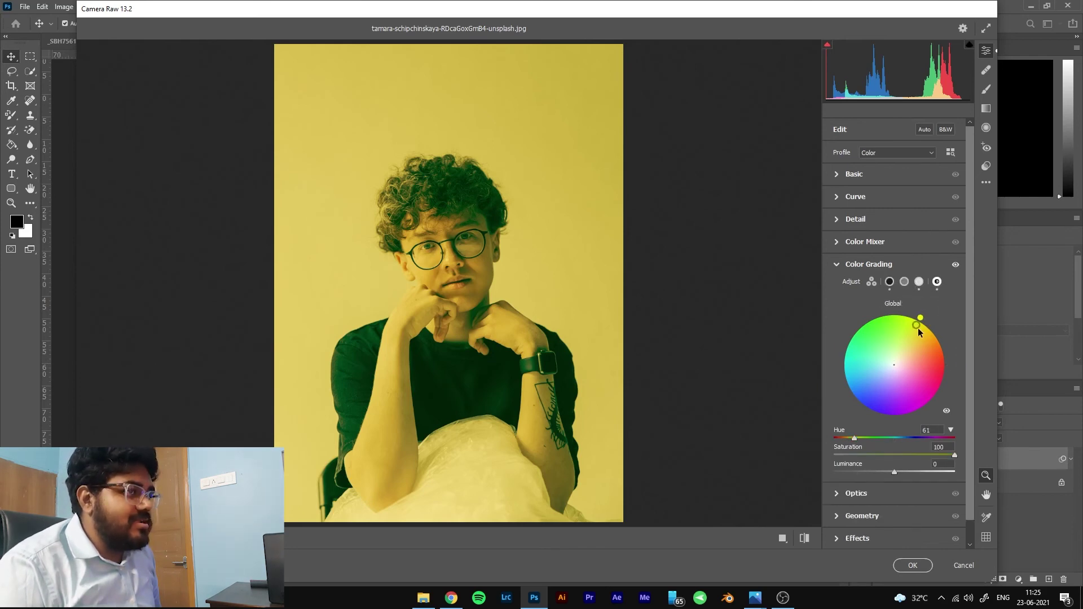
drag(917, 324, 894, 365)
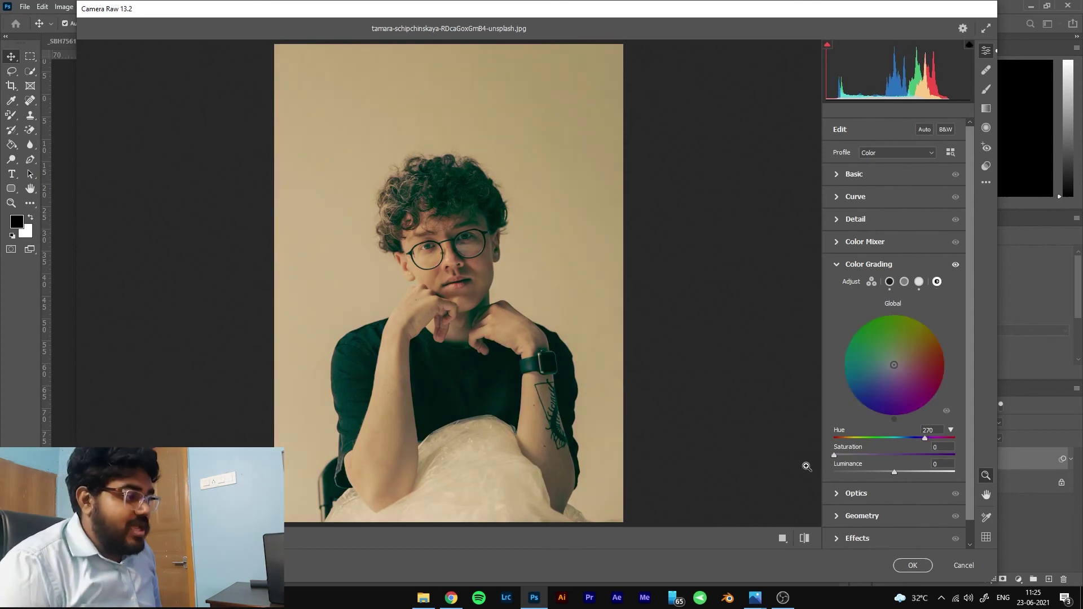
- Apply the color grading to the smart object layer and compare it with the first portrait's document
click(908, 563)
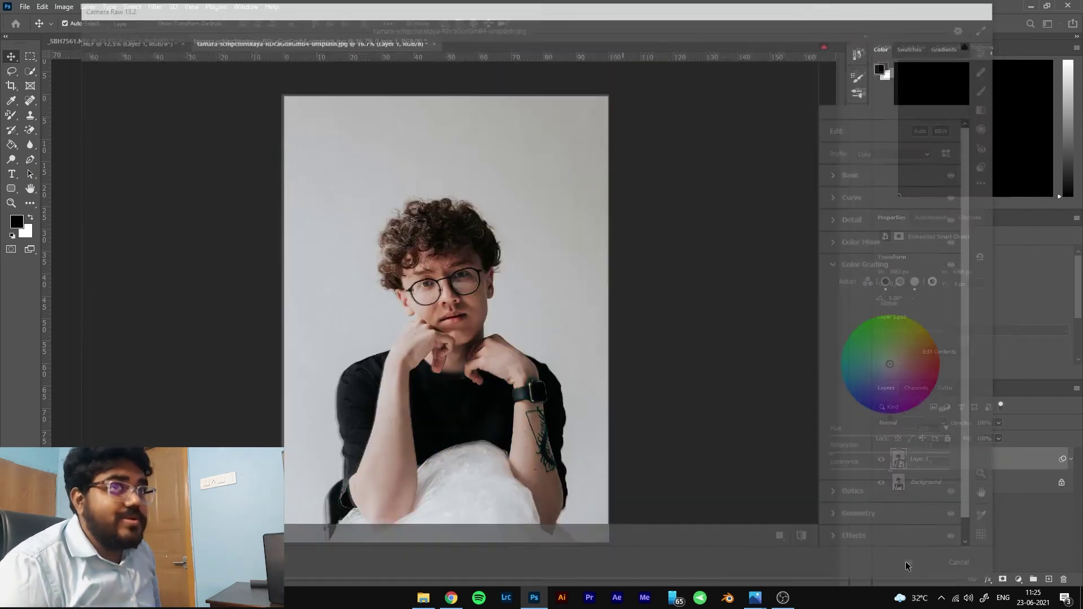
click(124, 39)
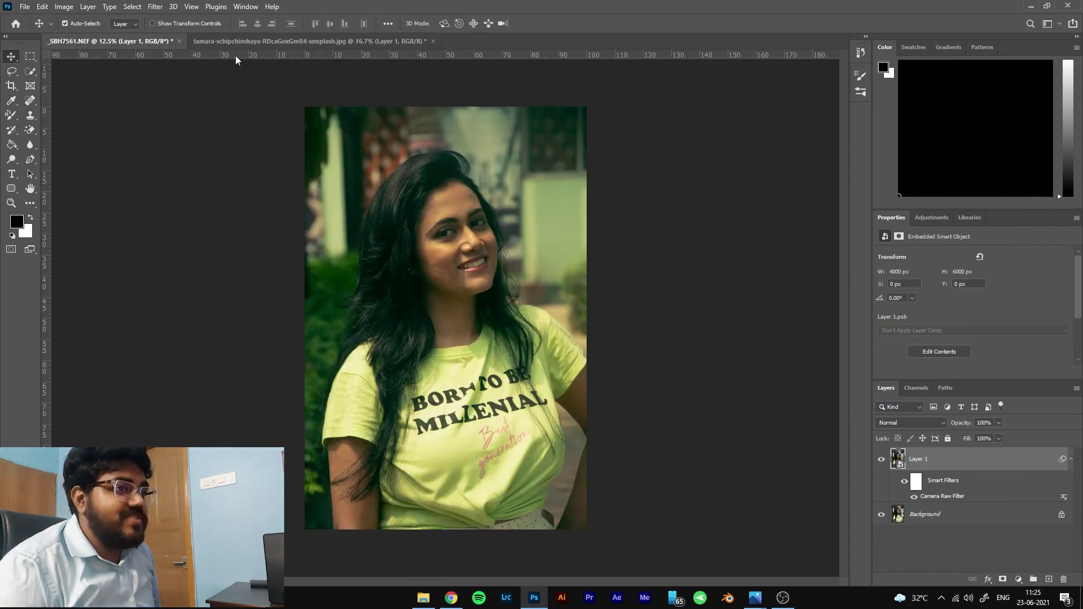
click(250, 40)
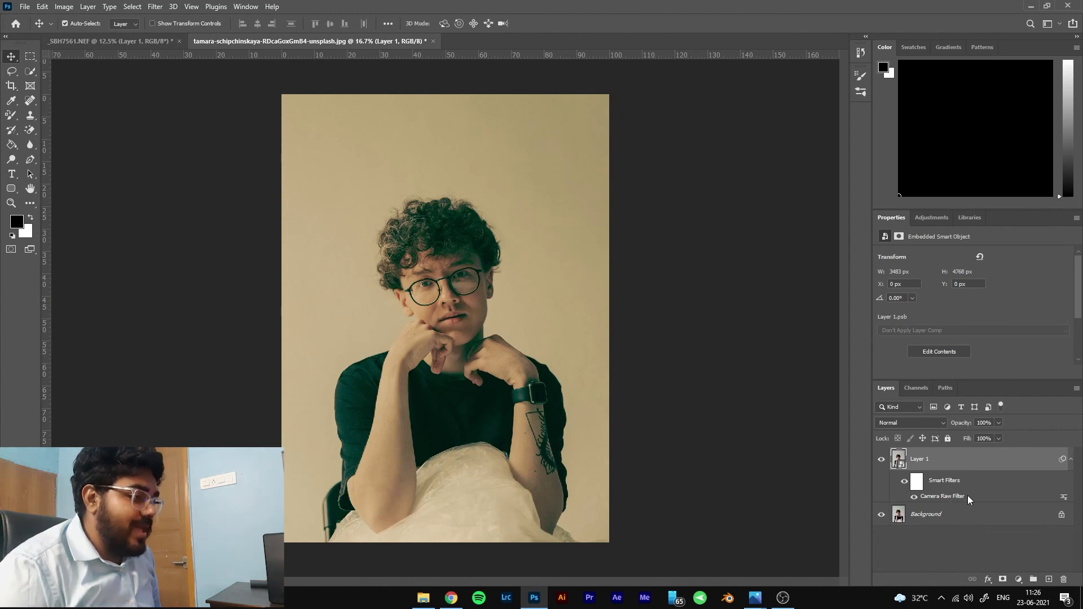
- Reopen the layer's Camera Raw smart filter to review its grading settings, and accept them
double_click(949, 496)
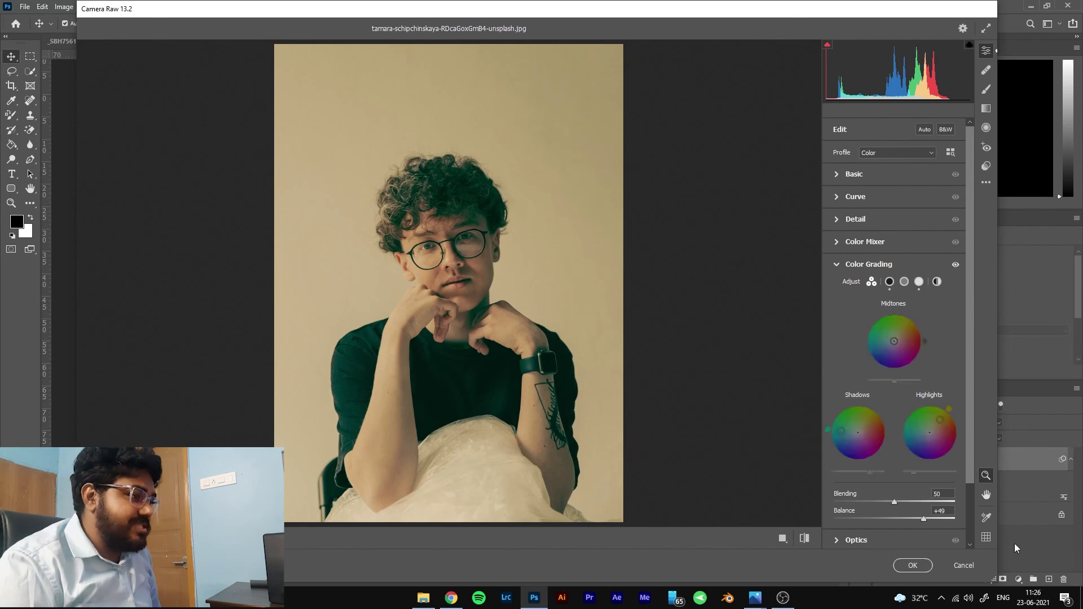
click(910, 565)
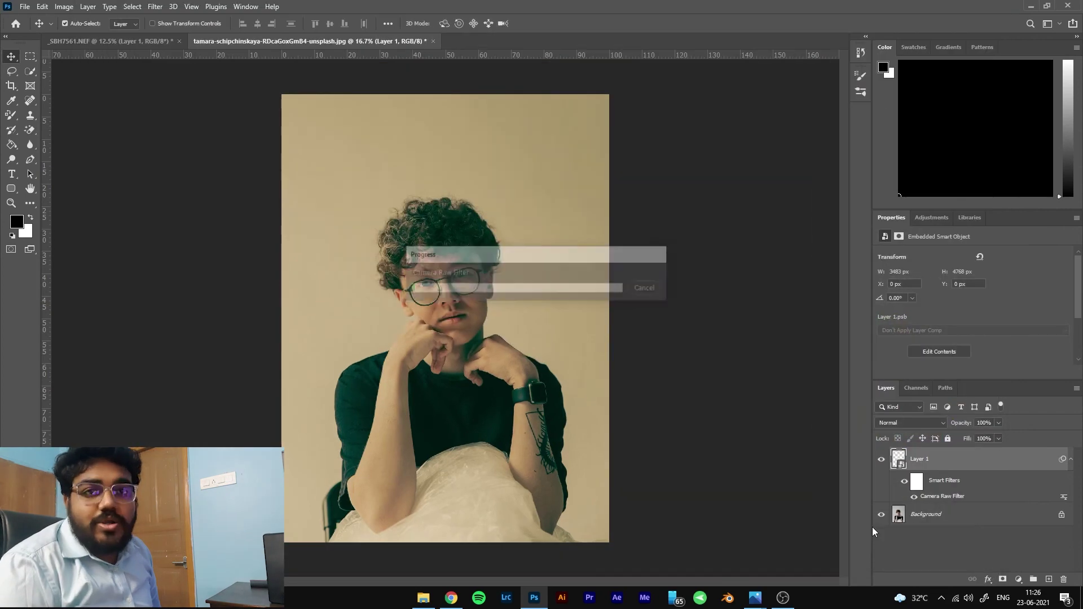